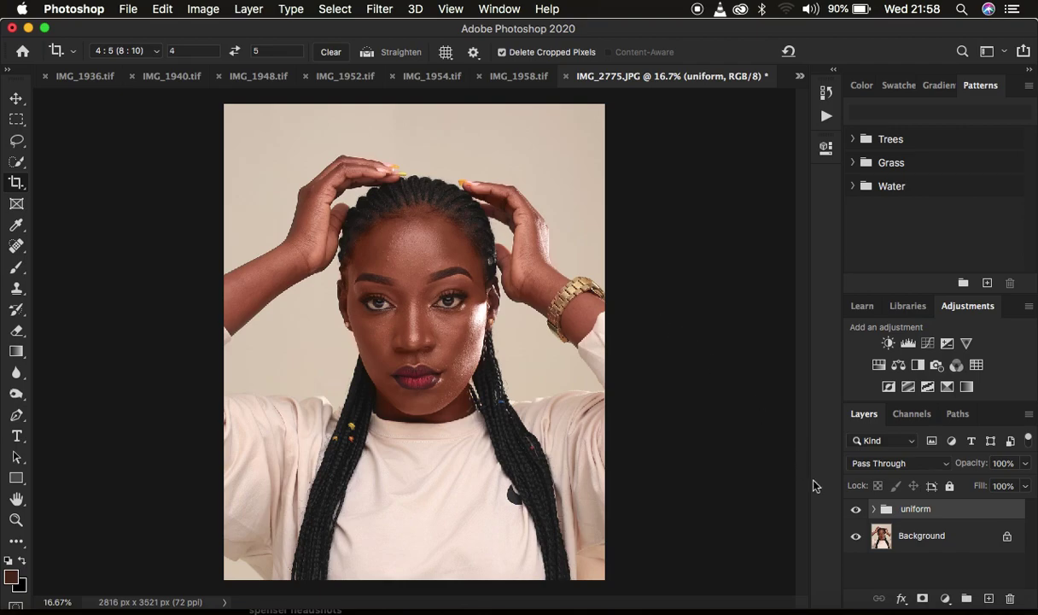
# Step: Hide the 'uniform' group, zoom in on the face, and select the Background layer
pyautogui.click(856, 508)
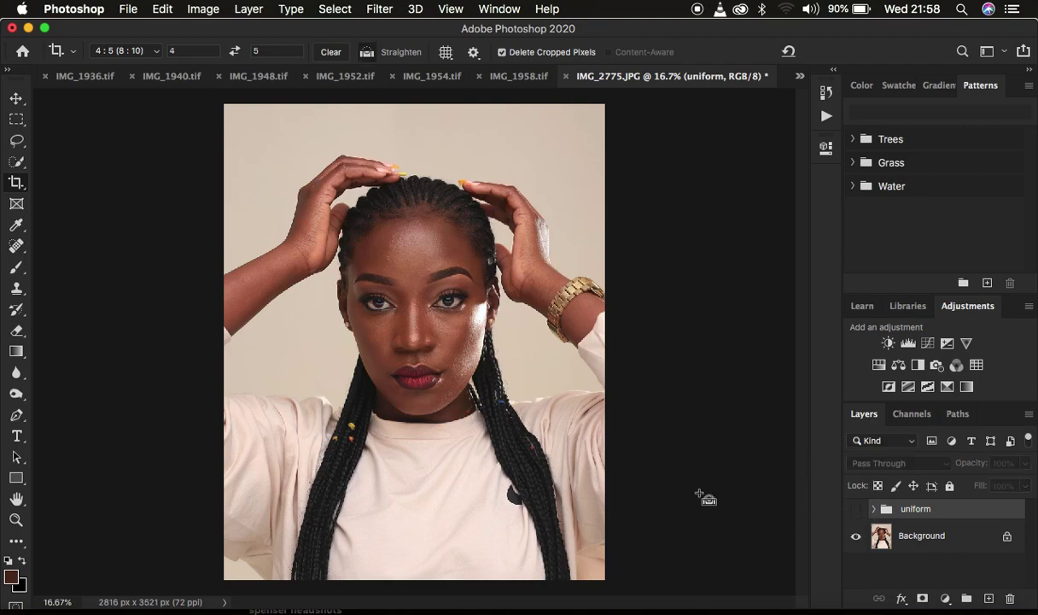
pyautogui.press('super+equal')
pyautogui.press('super+equal')
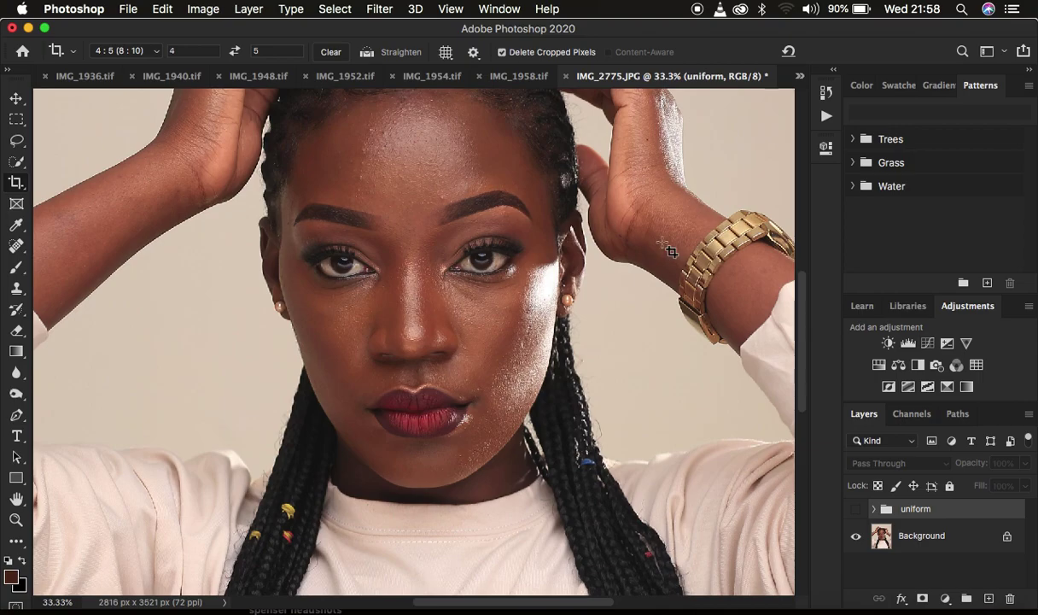
pyautogui.scroll(5, 633, 236)
pyautogui.scroll(-2, 633, 236)
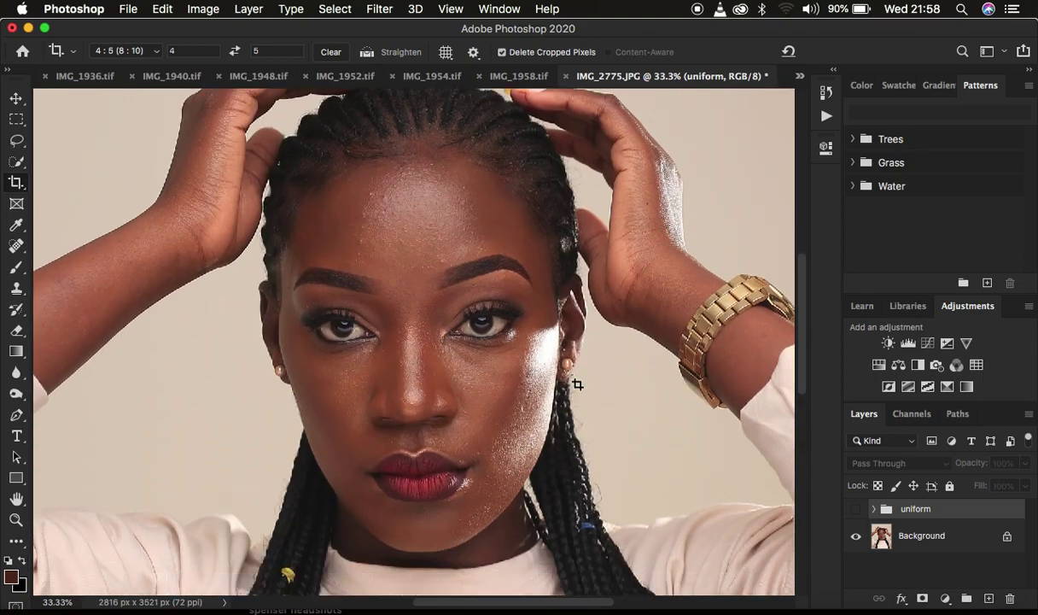
pyautogui.click(910, 531)
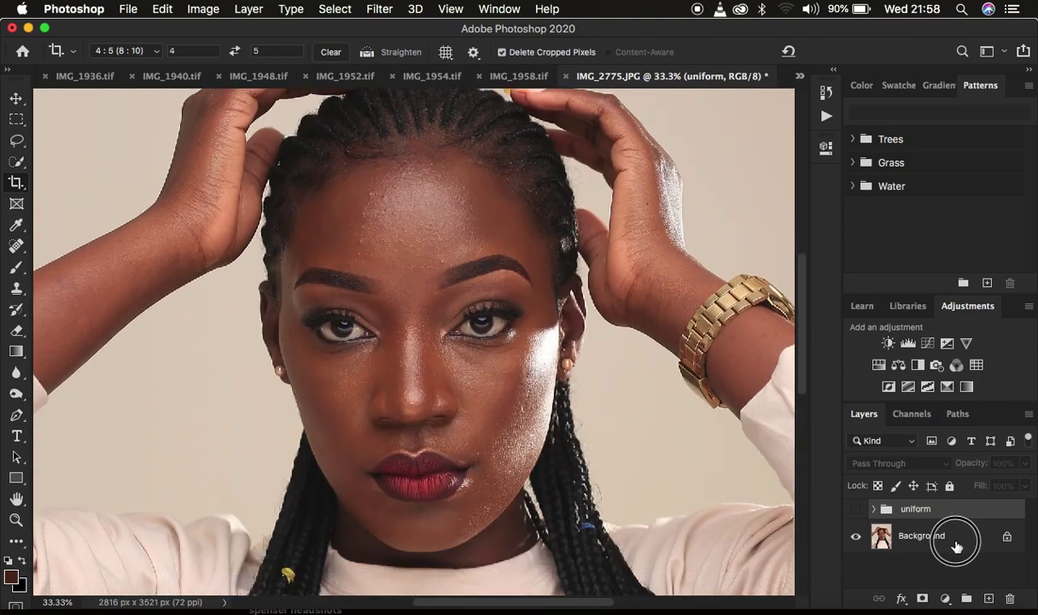
pyautogui.click(988, 599)
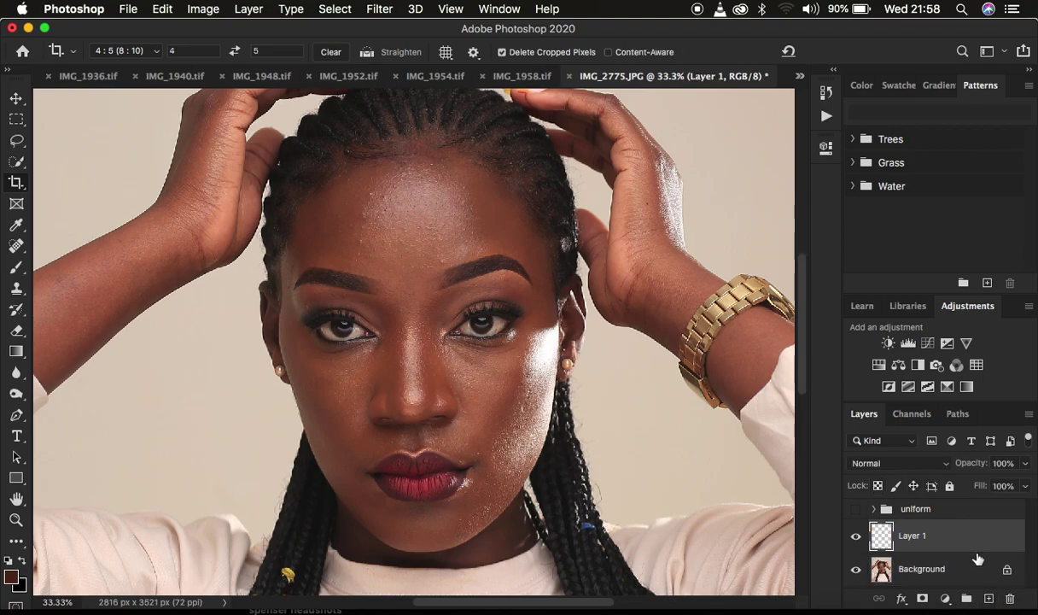
pyautogui.click(11, 576)
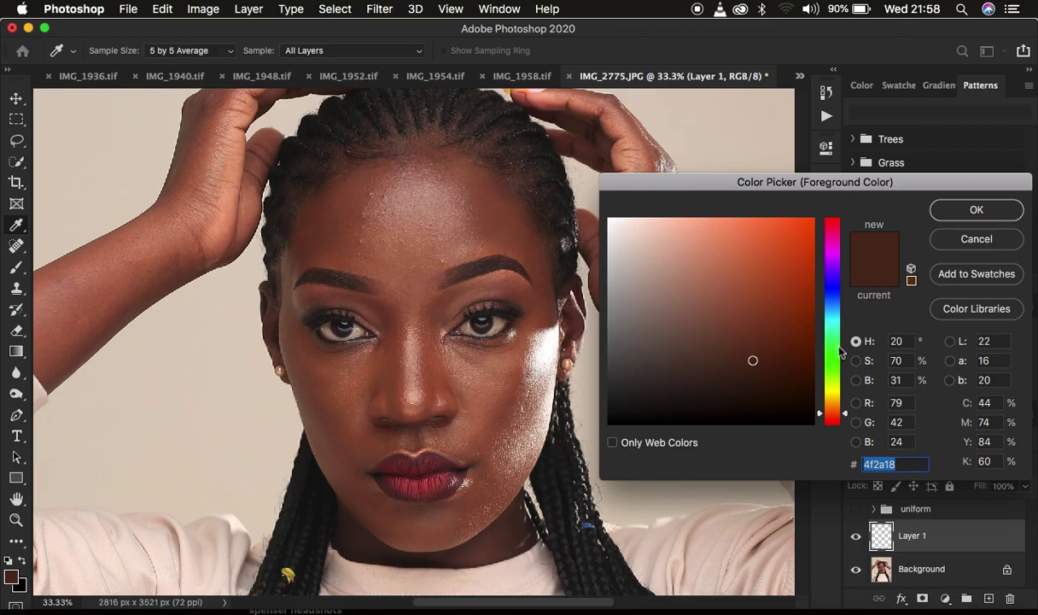
pyautogui.click(831, 371)
pyautogui.moveTo(746, 276); pyautogui.dragTo(932, 199)
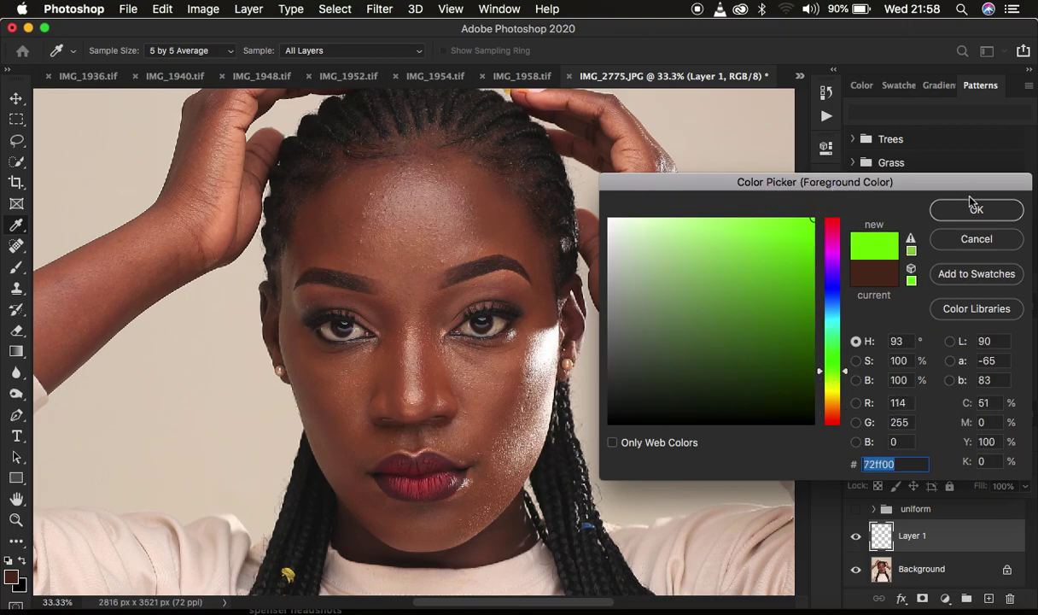
pyautogui.press('Return')
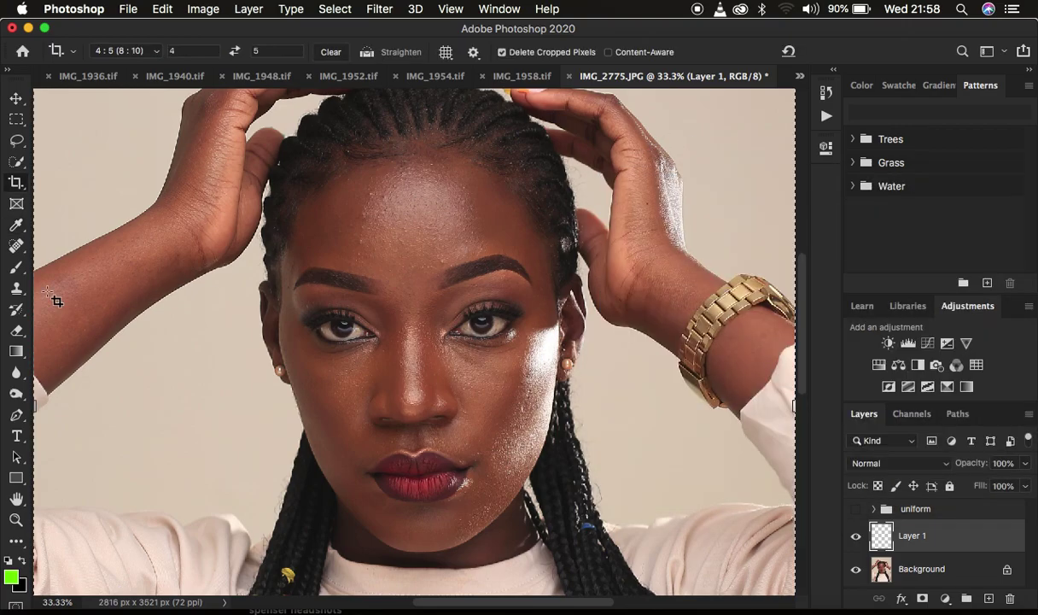
pyautogui.click(15, 268)
pyautogui.click(83, 265)
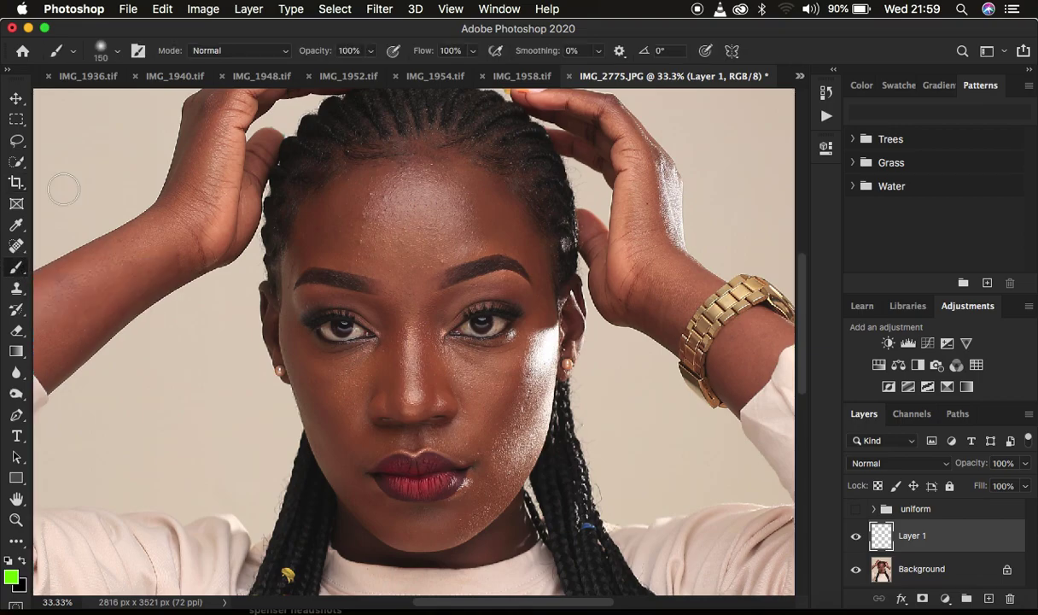
pyautogui.click(117, 51)
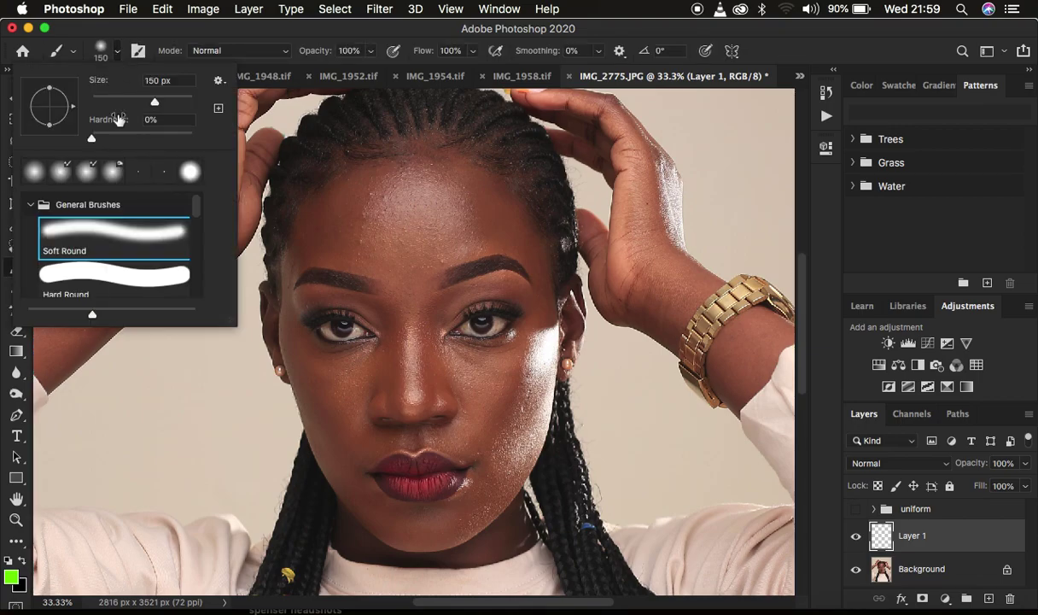
pyautogui.moveTo(128, 138); pyautogui.dragTo(151, 137)
pyautogui.press('Return')
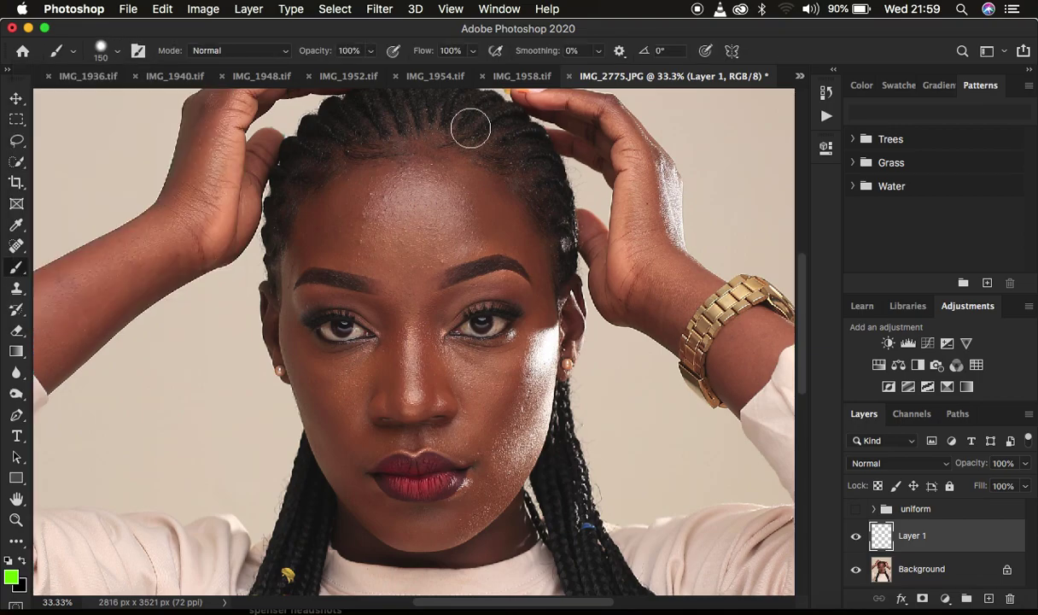
pyautogui.press('[')
pyautogui.press('[')
pyautogui.press('[')
pyautogui.press('[')
pyautogui.press('[')
pyautogui.press('[')
pyautogui.press('[')
pyautogui.press('[')
pyautogui.moveTo(412, 219)
pyautogui.mouseDown()
pyautogui.moveTo(360, 230)
pyautogui.moveTo(362, 281)
pyautogui.moveTo(438, 283)
pyautogui.moveTo(466, 241)
pyautogui.moveTo(413, 219)
pyautogui.mouseUp()
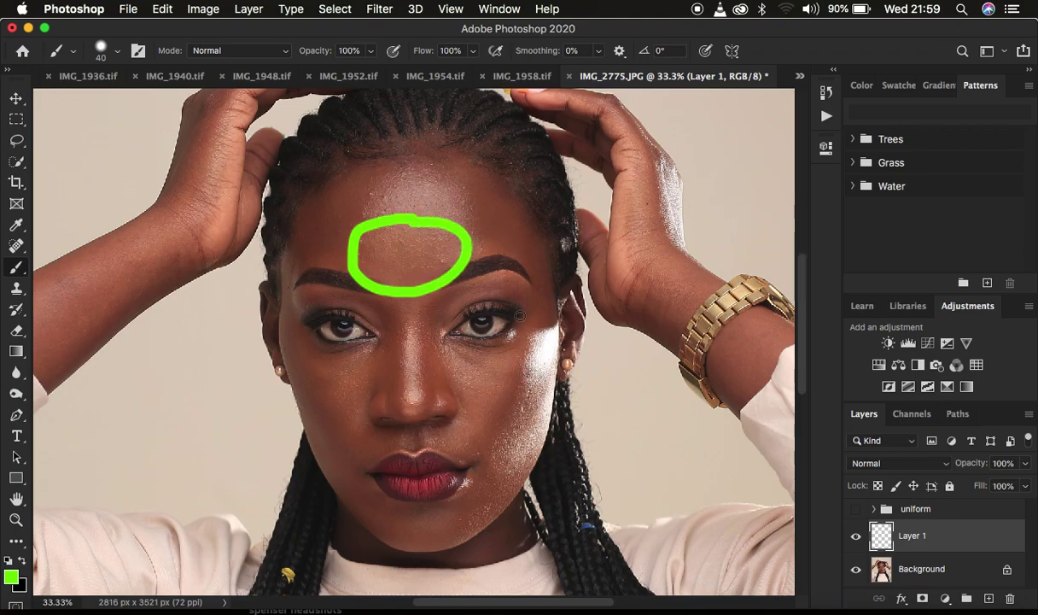
pyautogui.moveTo(426, 179)
pyautogui.mouseDown()
pyautogui.moveTo(445, 217)
pyautogui.moveTo(398, 171)
pyautogui.mouseUp()
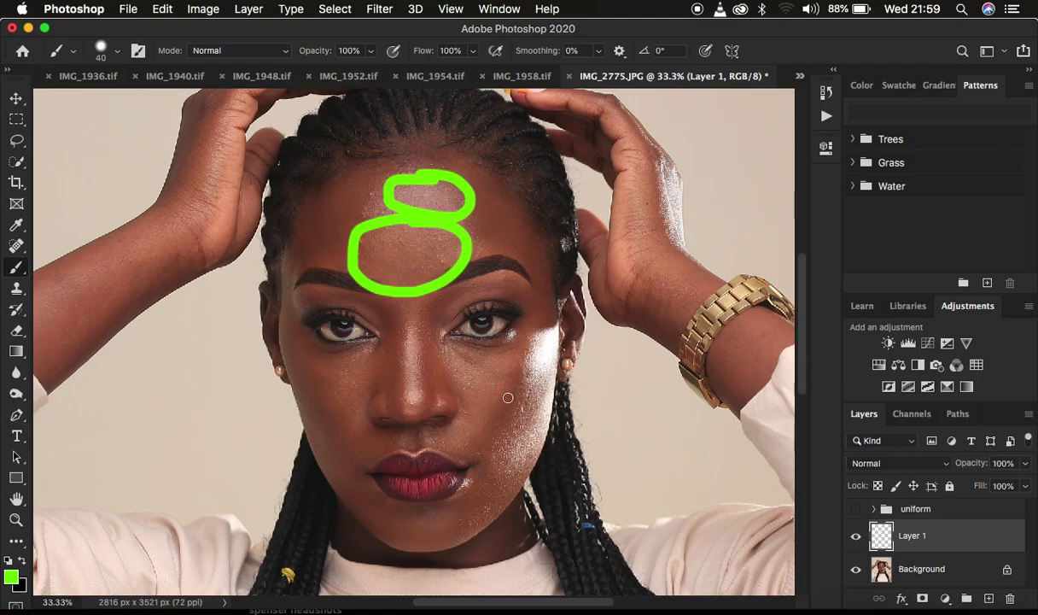
pyautogui.moveTo(513, 371)
pyautogui.mouseDown()
pyautogui.moveTo(478, 416)
pyautogui.moveTo(523, 425)
pyautogui.moveTo(511, 369)
pyautogui.mouseUp()
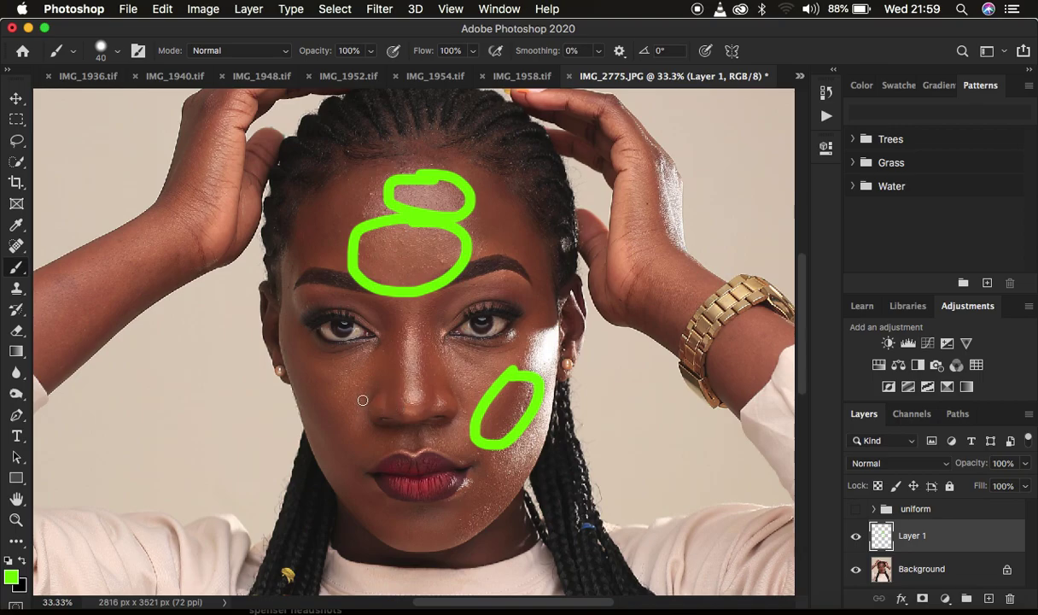
pyautogui.moveTo(330, 378)
pyautogui.mouseDown()
pyautogui.moveTo(350, 422)
pyautogui.moveTo(368, 412)
pyautogui.moveTo(366, 376)
pyautogui.moveTo(323, 347)
pyautogui.mouseUp()
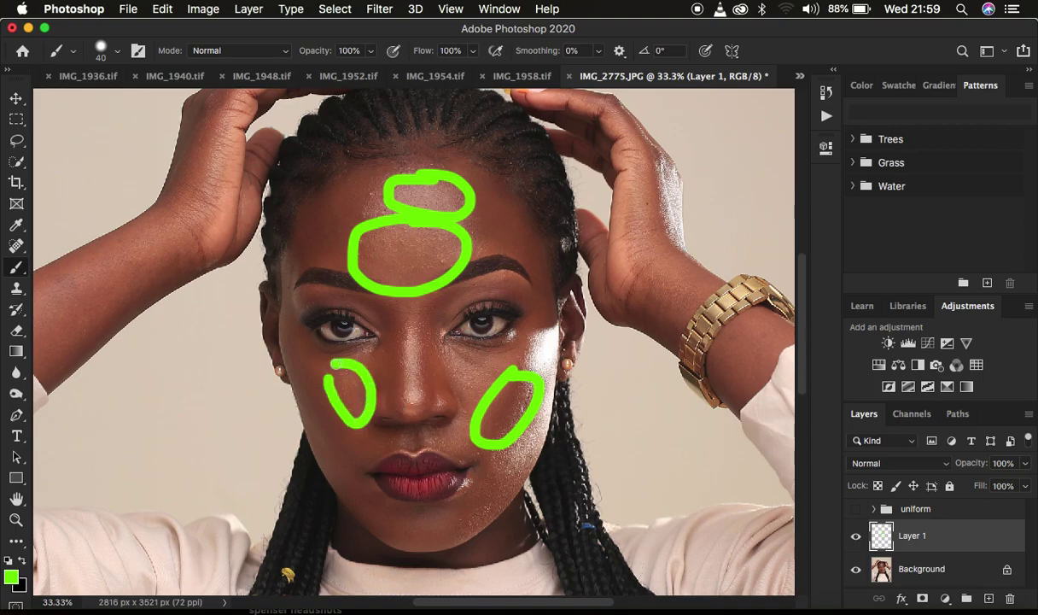
pyautogui.moveTo(104, 253)
pyautogui.mouseDown()
pyautogui.moveTo(91, 327)
pyautogui.moveTo(173, 262)
pyautogui.moveTo(209, 204)
pyautogui.moveTo(132, 245)
pyautogui.mouseUp()
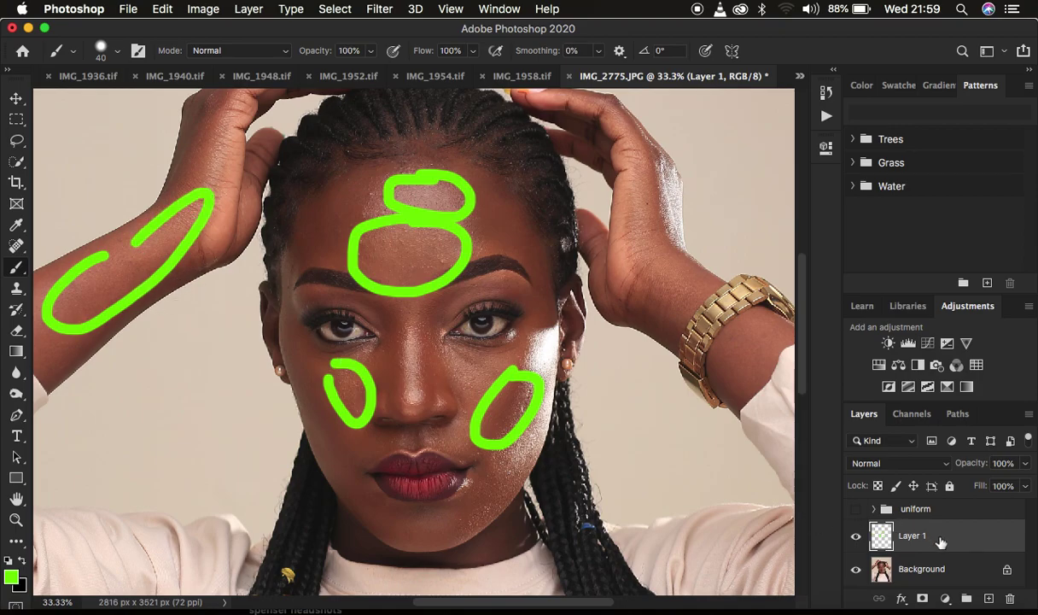
pyautogui.press('Delete')
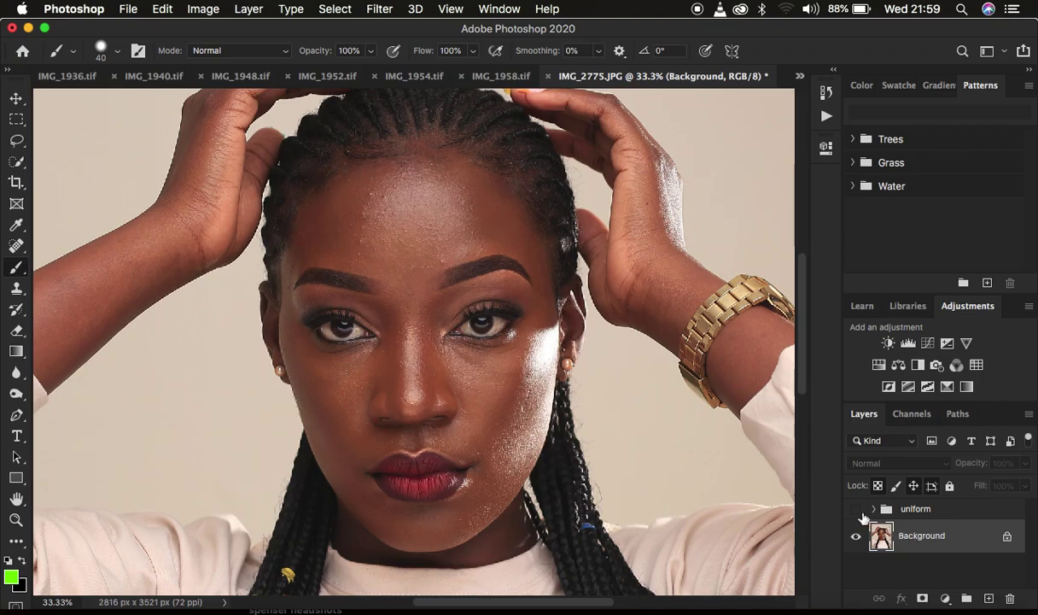
# Step: Remove the 'uniform' group so Background is the only layer left
pyautogui.click(857, 509)
pyautogui.press('super+minus')
pyautogui.press('super+minus')
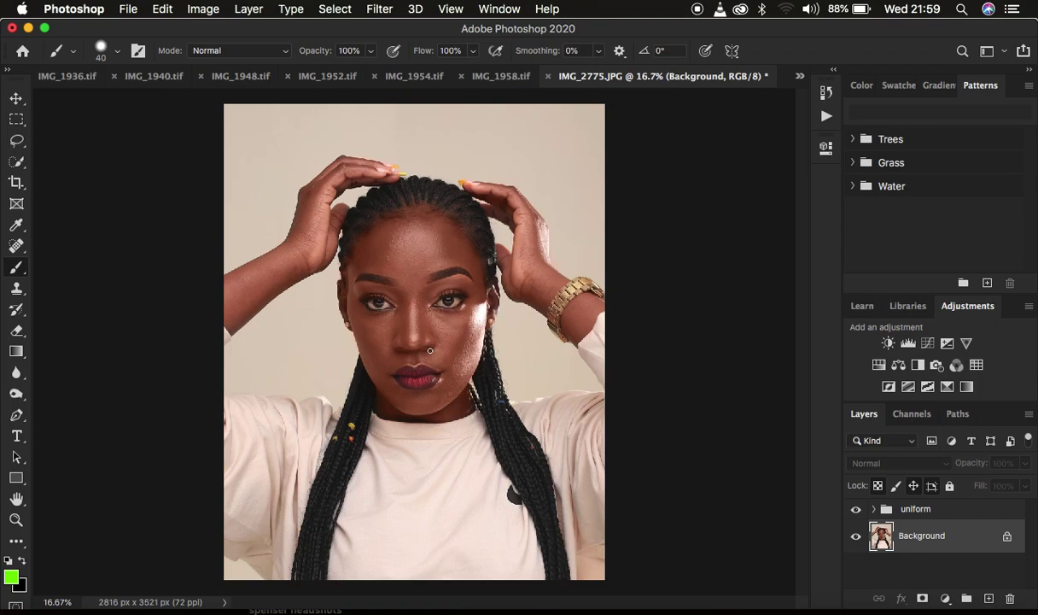
pyautogui.click(928, 511)
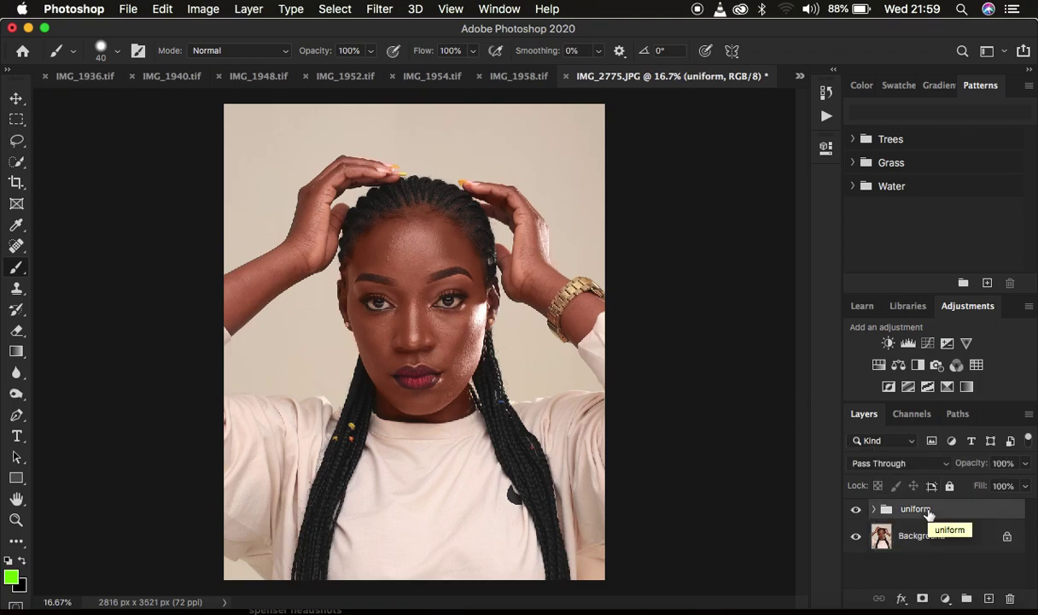
pyautogui.press('Delete')
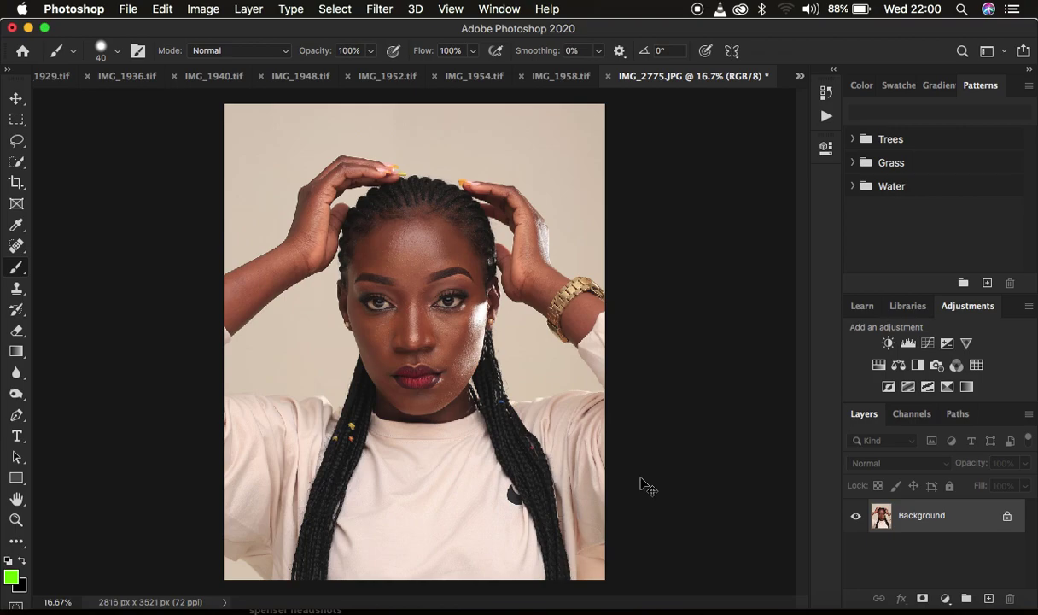
pyautogui.press('super+plus')
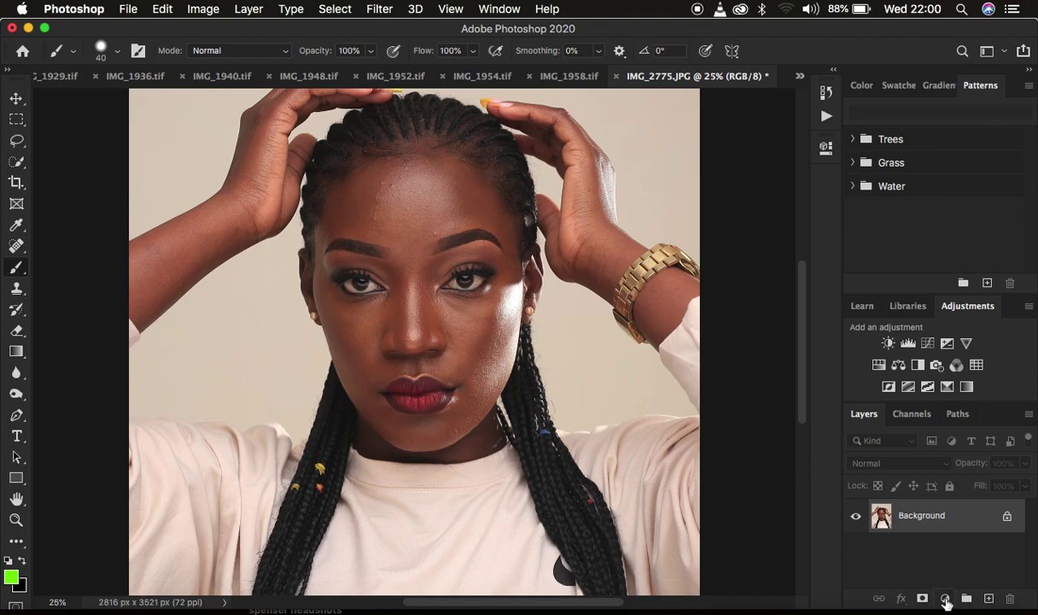
# Step: Add a Gradient Map adjustment layer above the Background
pyautogui.click(945, 599)
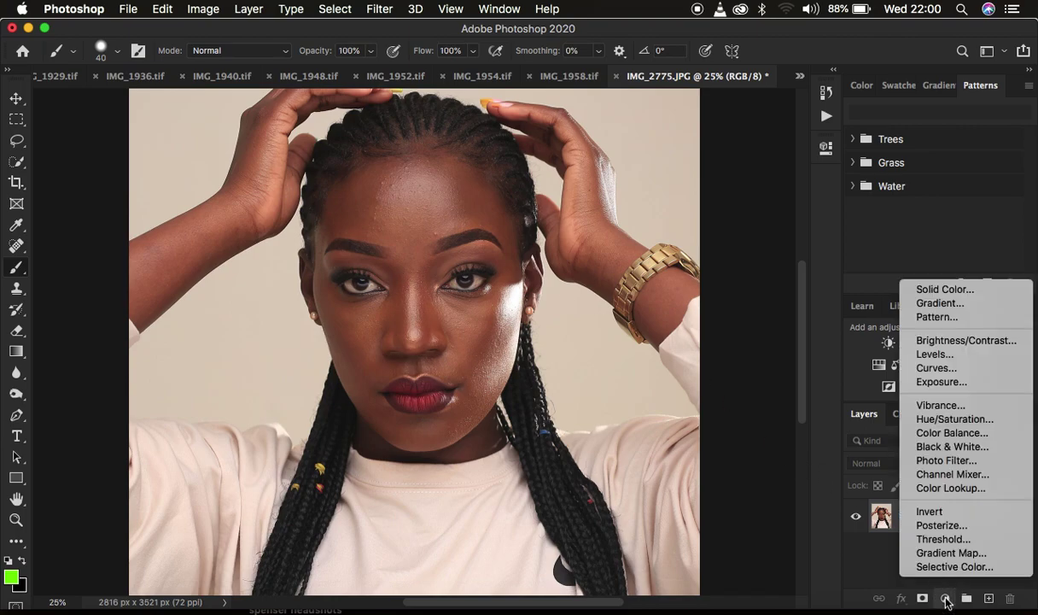
pyautogui.click(942, 553)
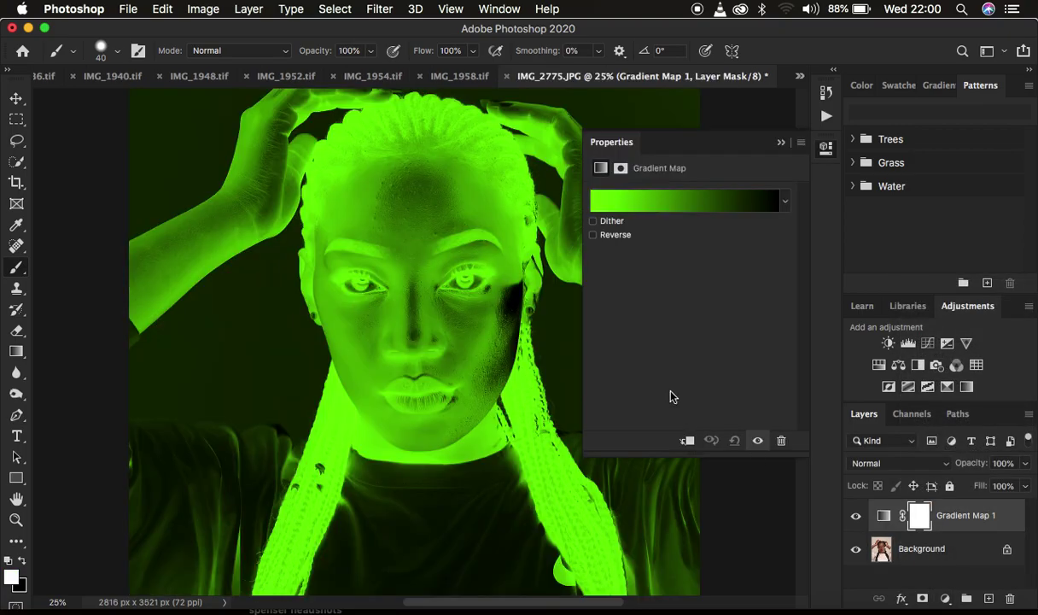
pyautogui.press('super+minus')
pyautogui.press('super+minus')
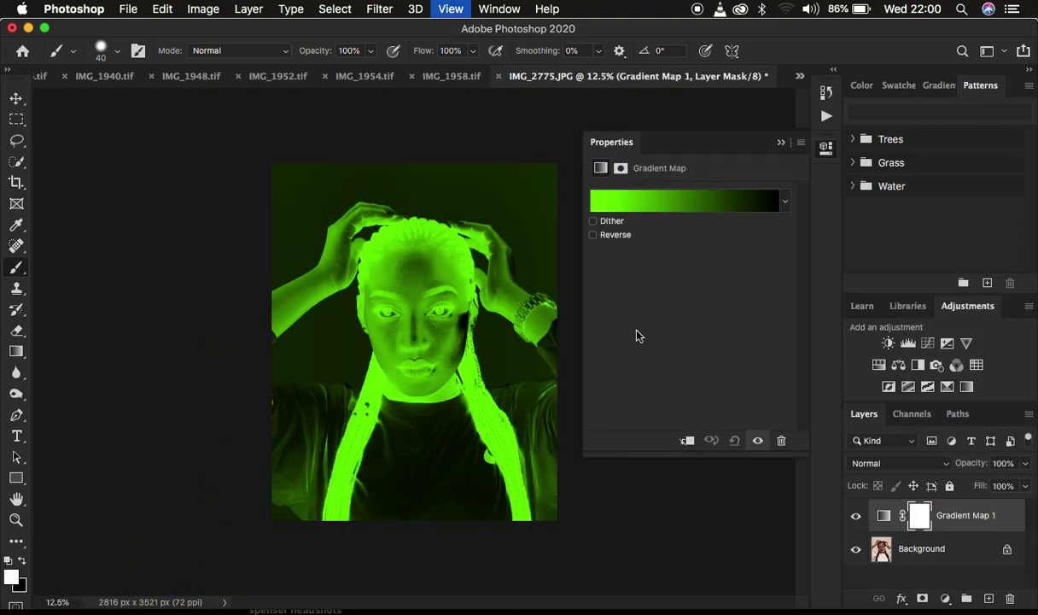
pyautogui.press('super+equal')
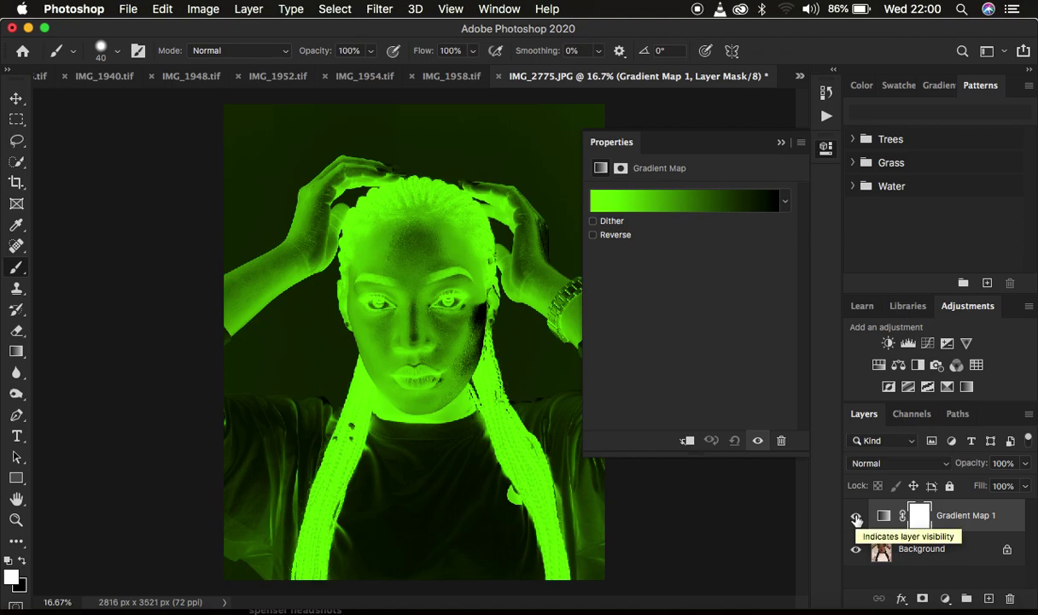
# Step: Hide Gradient Map 1 and switch between its mask and adjustment settings
pyautogui.click(856, 518)
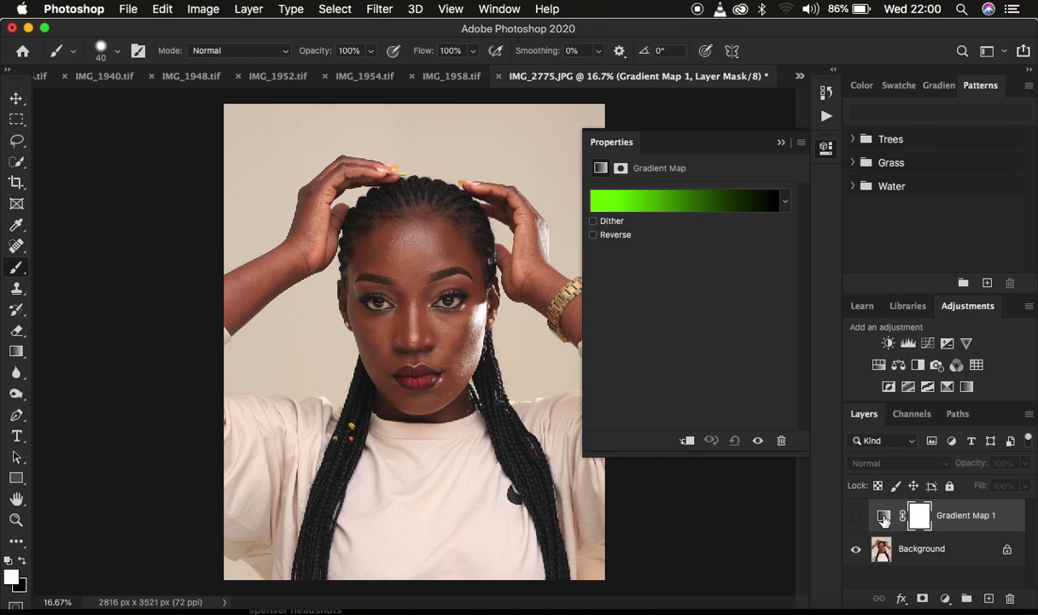
pyautogui.click(884, 517)
pyautogui.click(920, 516)
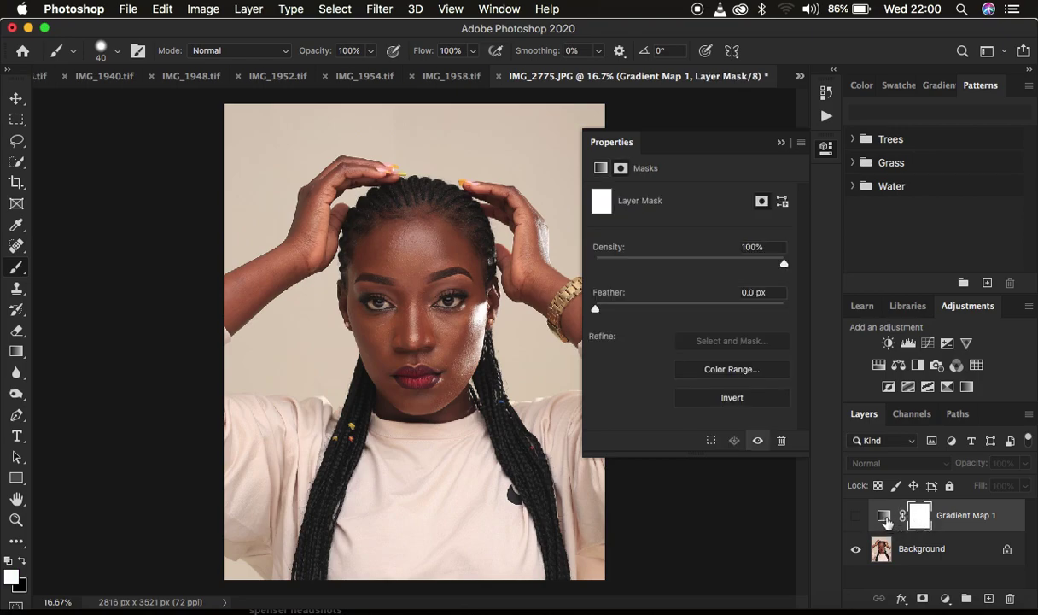
pyautogui.click(885, 518)
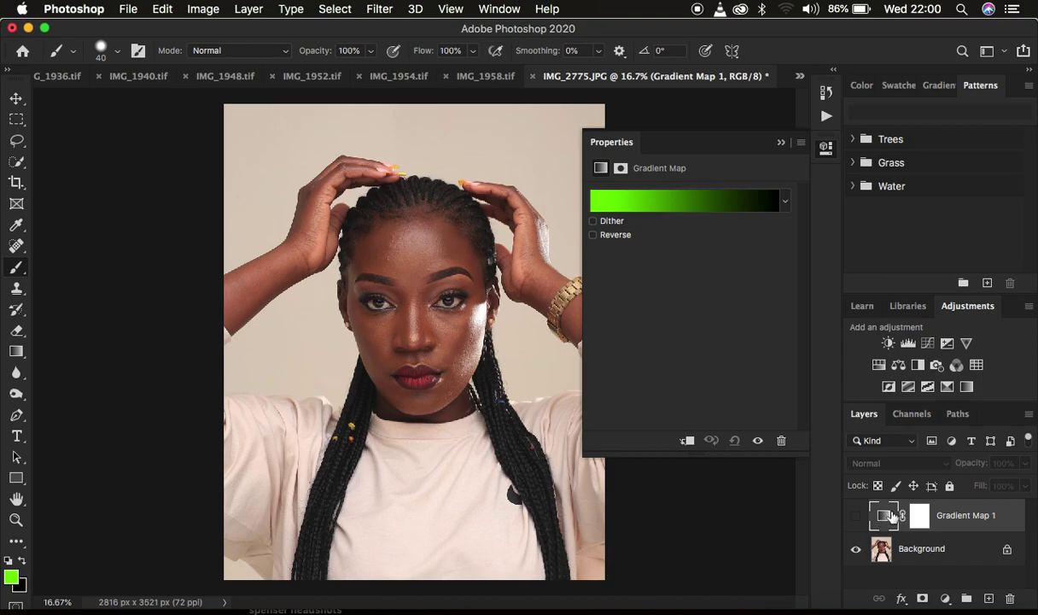
# Step: Bring up the Gradient Editor and the Color Picker for the left, darkest colour stop
pyautogui.click(679, 205)
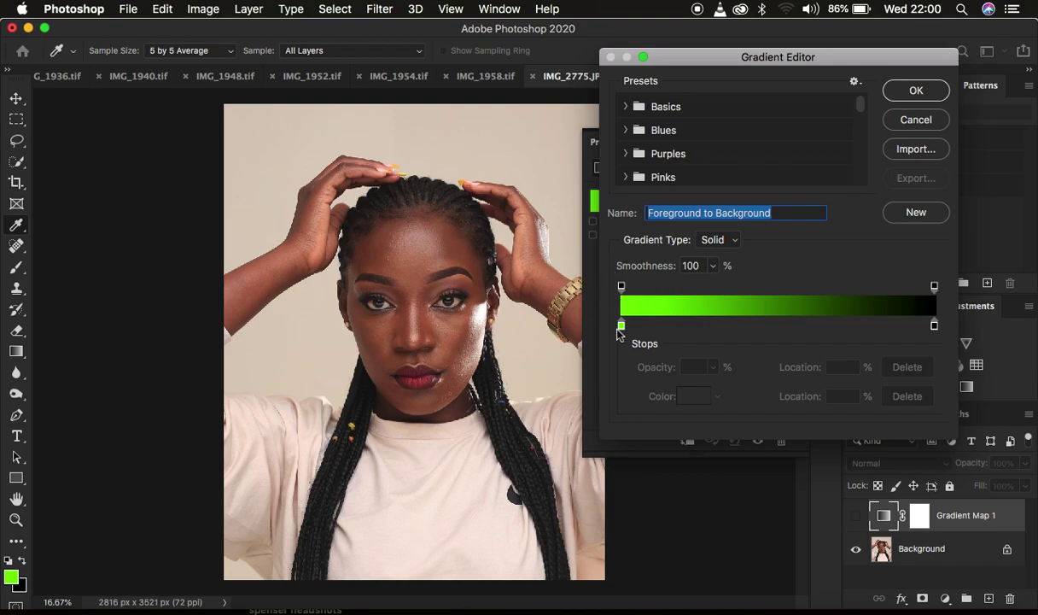
pyautogui.moveTo(737, 53); pyautogui.dragTo(705, 63)
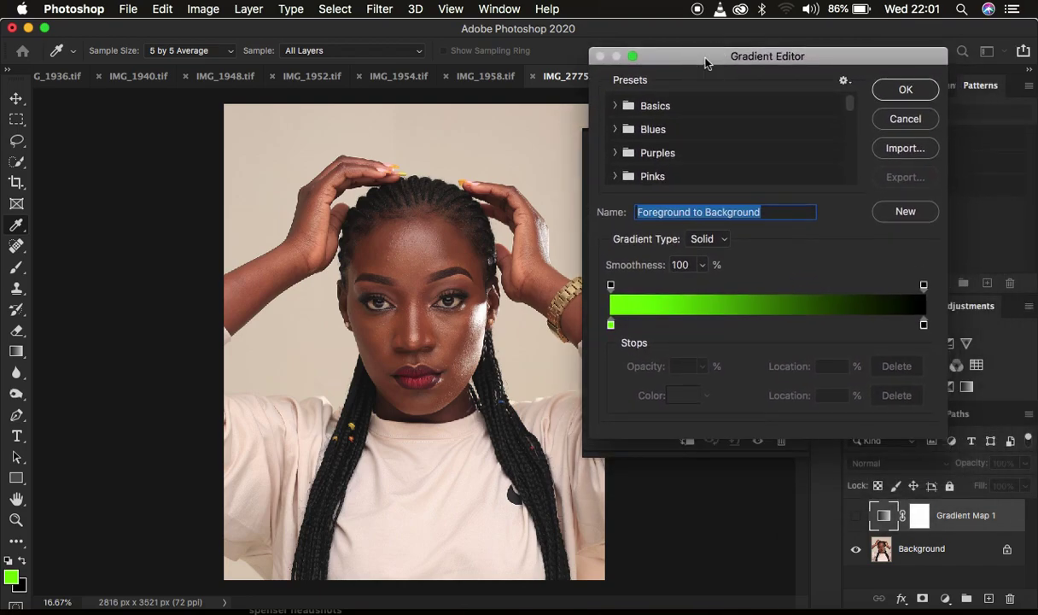
pyautogui.click(612, 325)
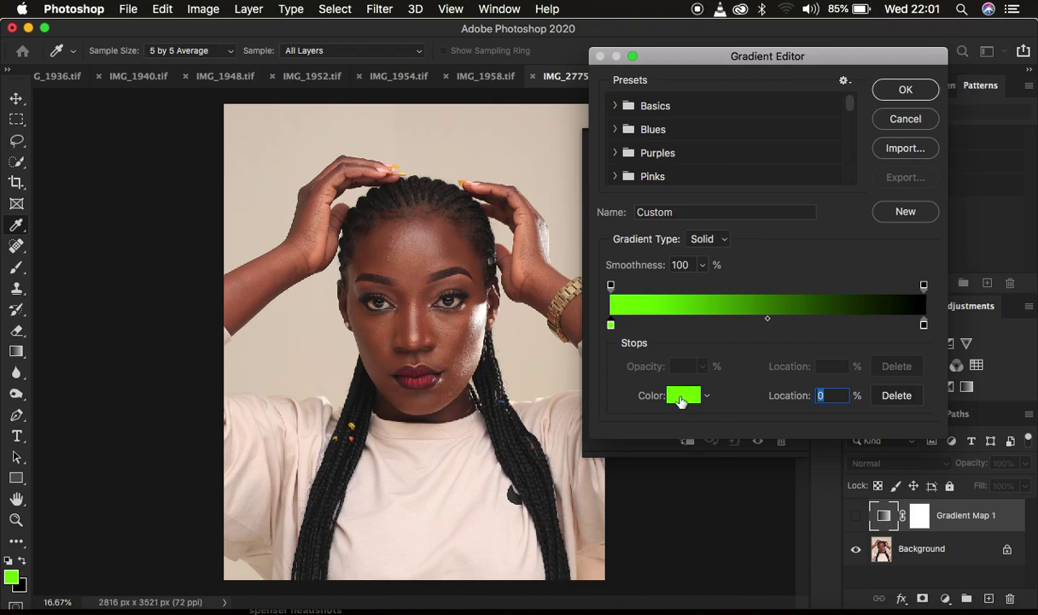
pyautogui.click(681, 398)
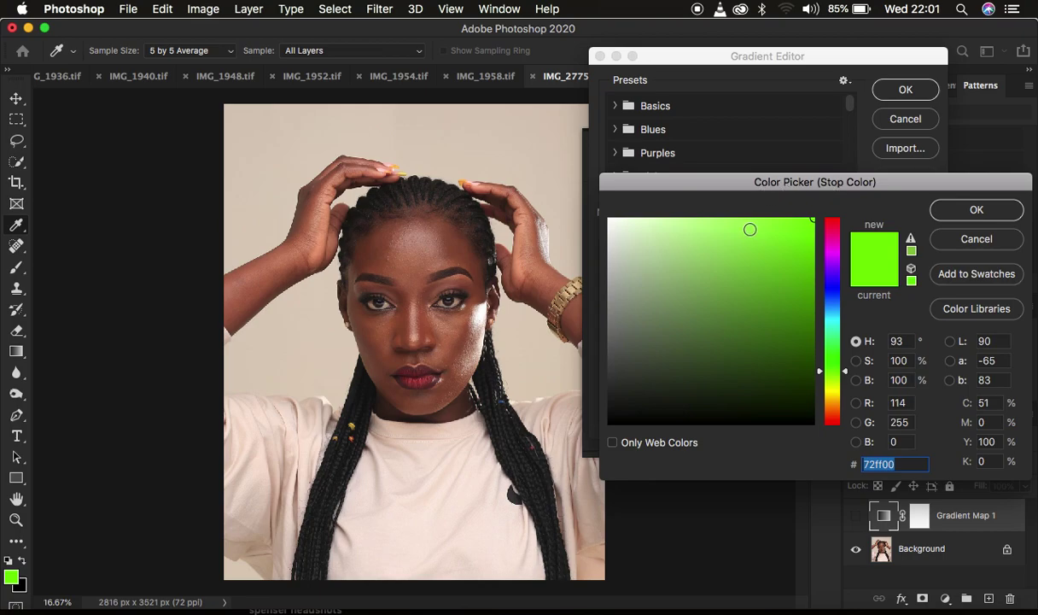
# Step: Set the left stop to a dark skin tone sampled from the forehead
pyautogui.press('super+equal')
pyautogui.press('super+equal')
pyautogui.press('super+equal')
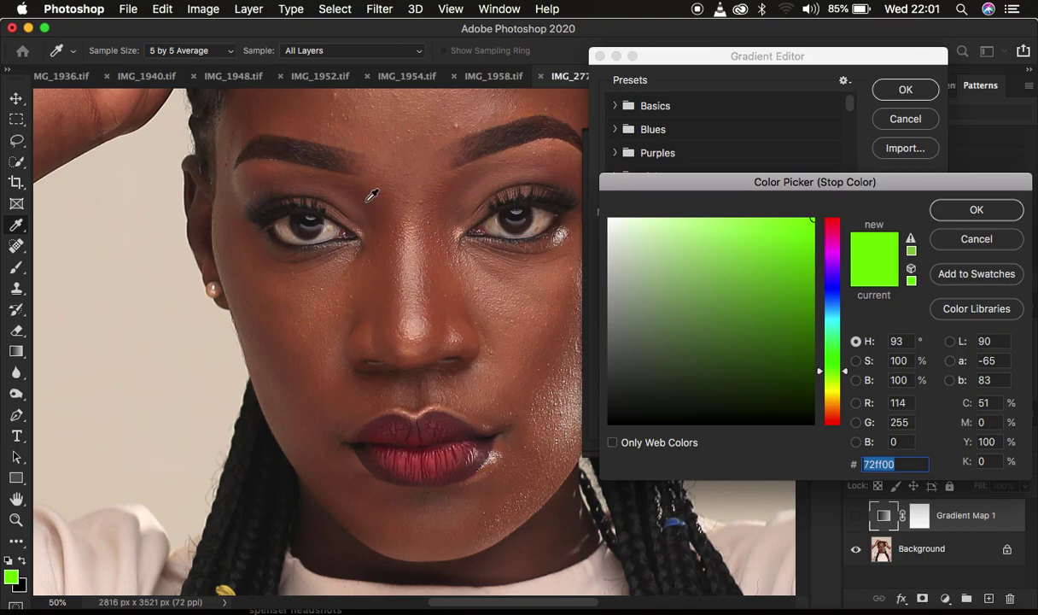
pyautogui.click(366, 200)
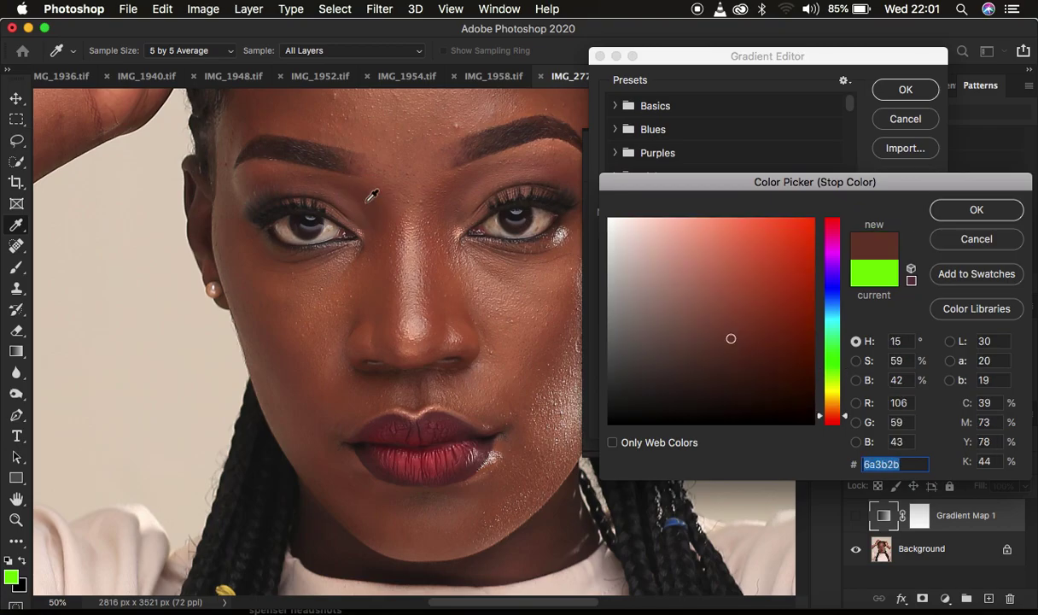
pyautogui.click(974, 211)
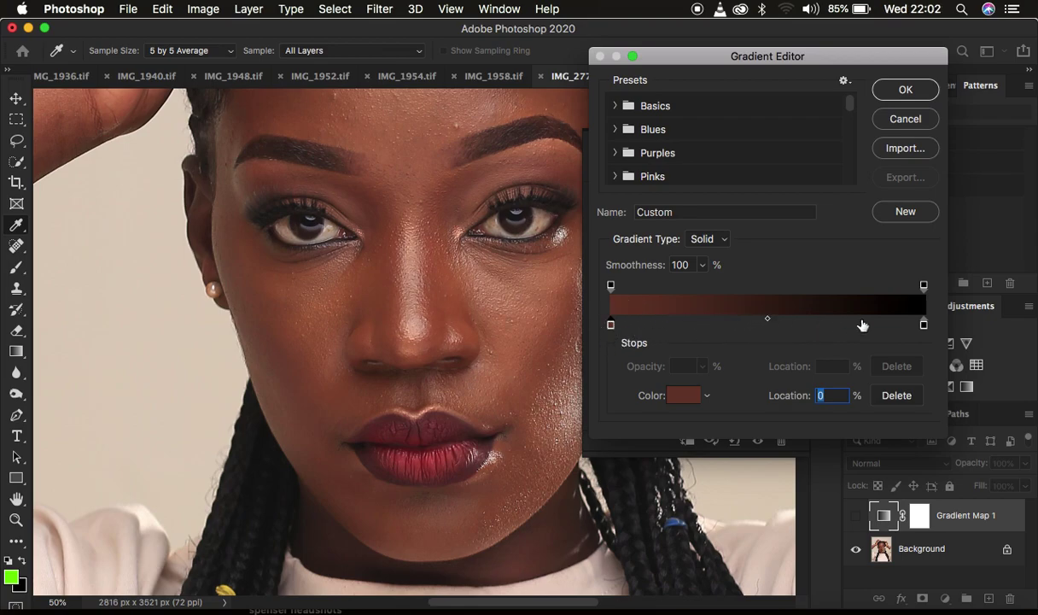
# Step: Set the right stop to a lighter skin tone, bb7a5b, sampled from the face
pyautogui.click(924, 325)
pyautogui.click(683, 395)
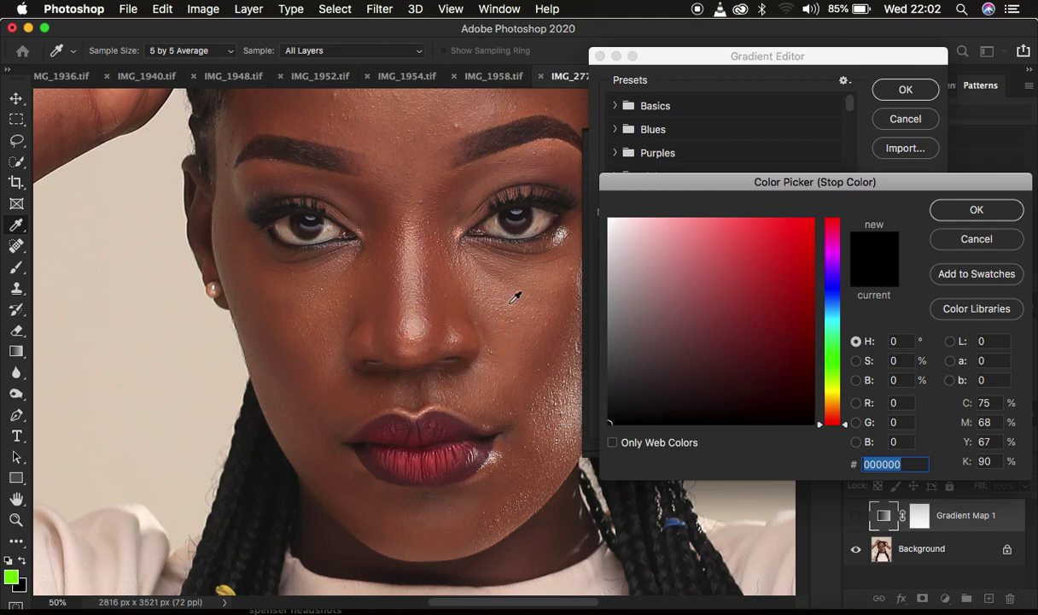
pyautogui.click(547, 279)
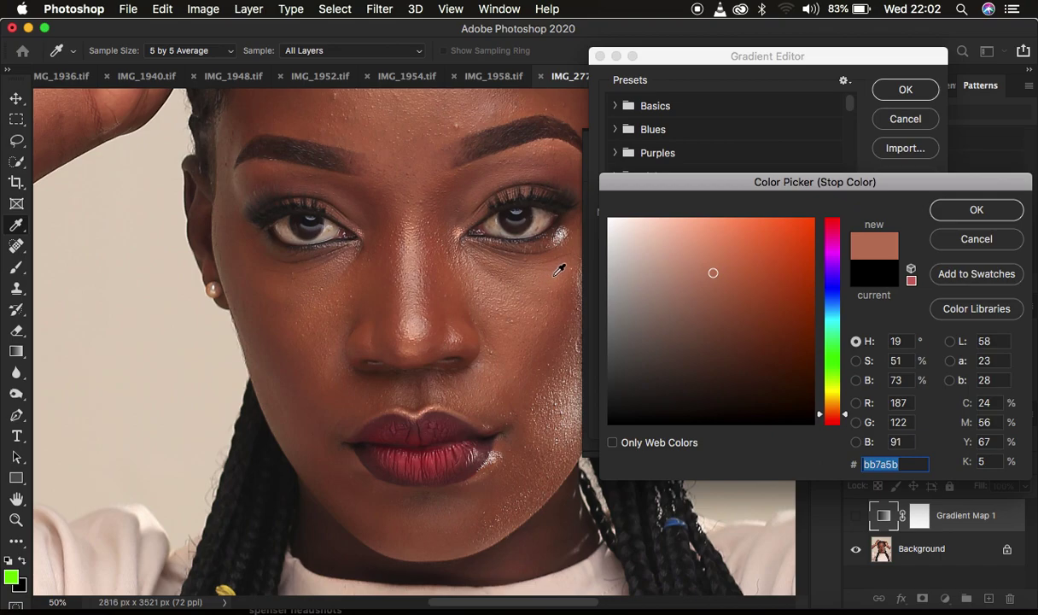
pyautogui.click(971, 211)
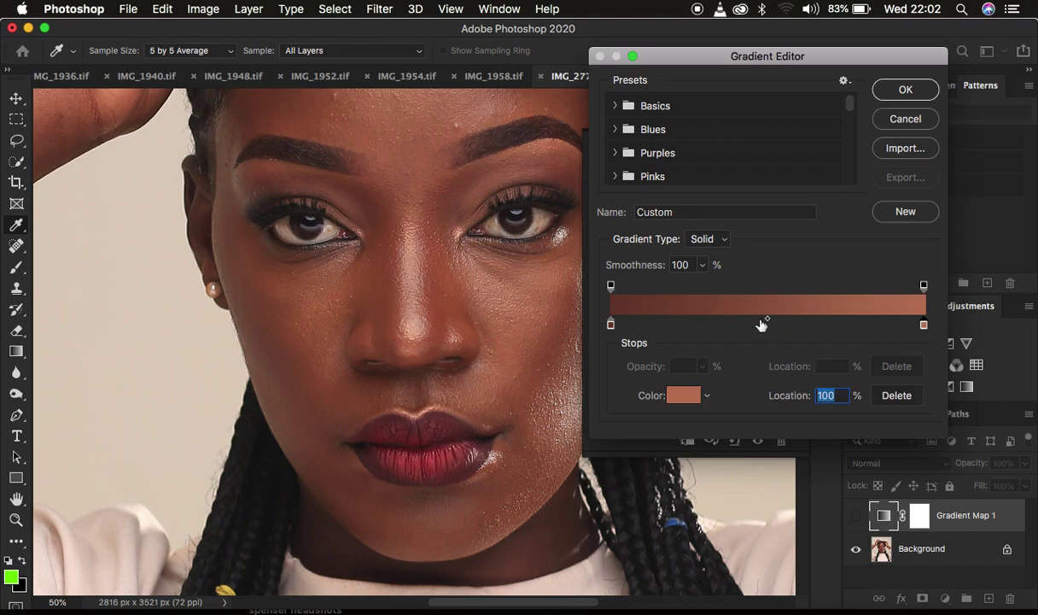
# Step: Add a 47% middle stop coloured from the nose and apply the three-tone gradient
pyautogui.click(759, 323)
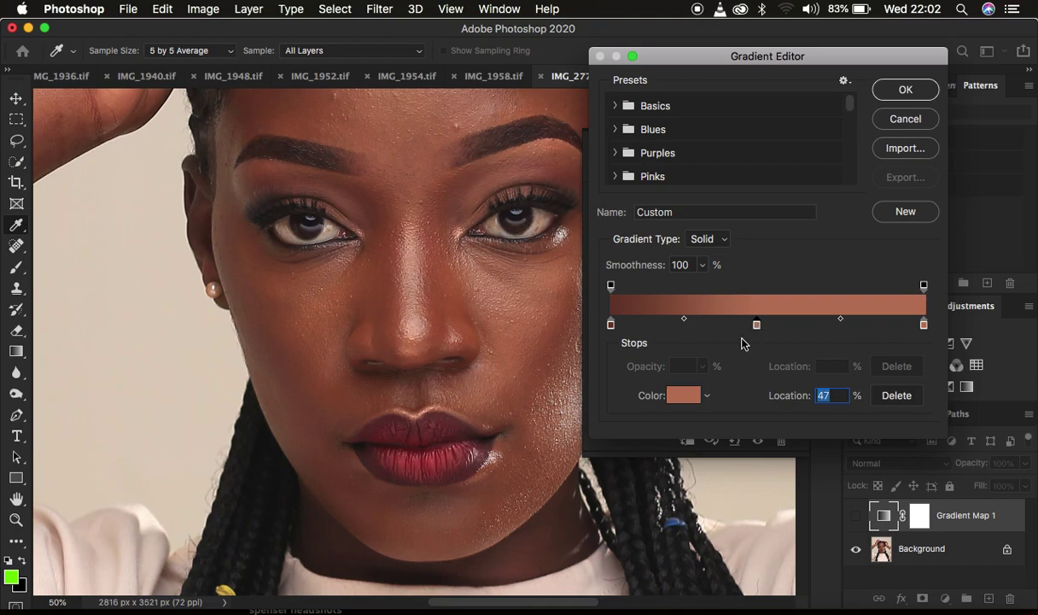
pyautogui.click(683, 396)
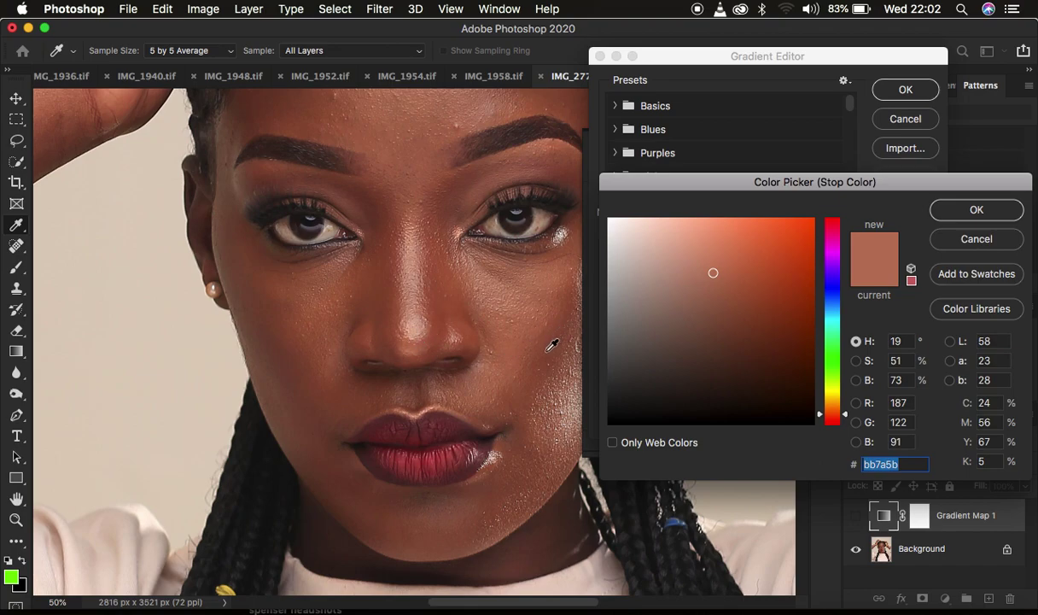
pyautogui.click(360, 332)
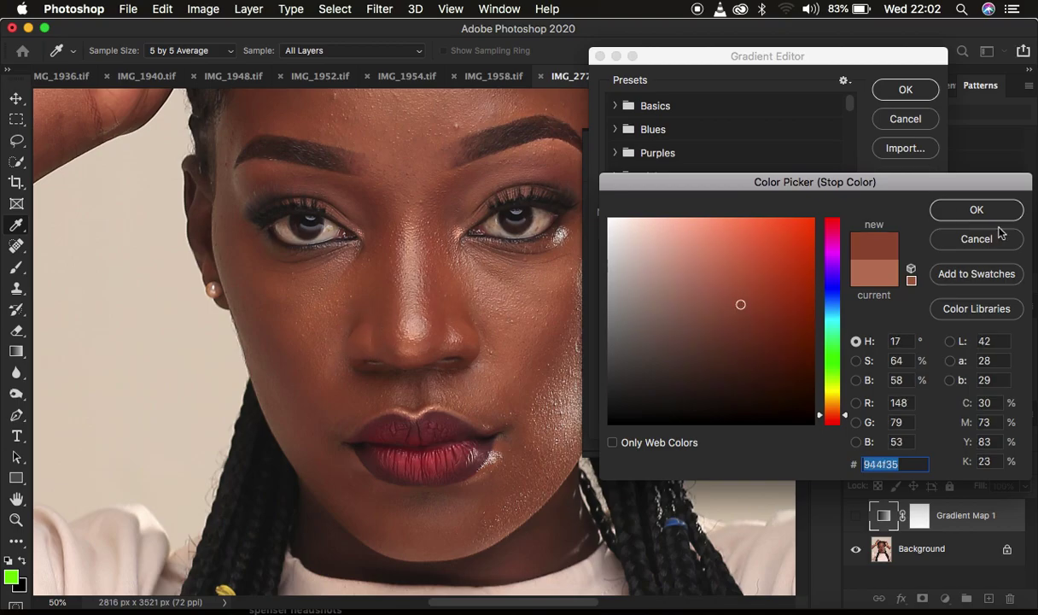
pyautogui.click(970, 209)
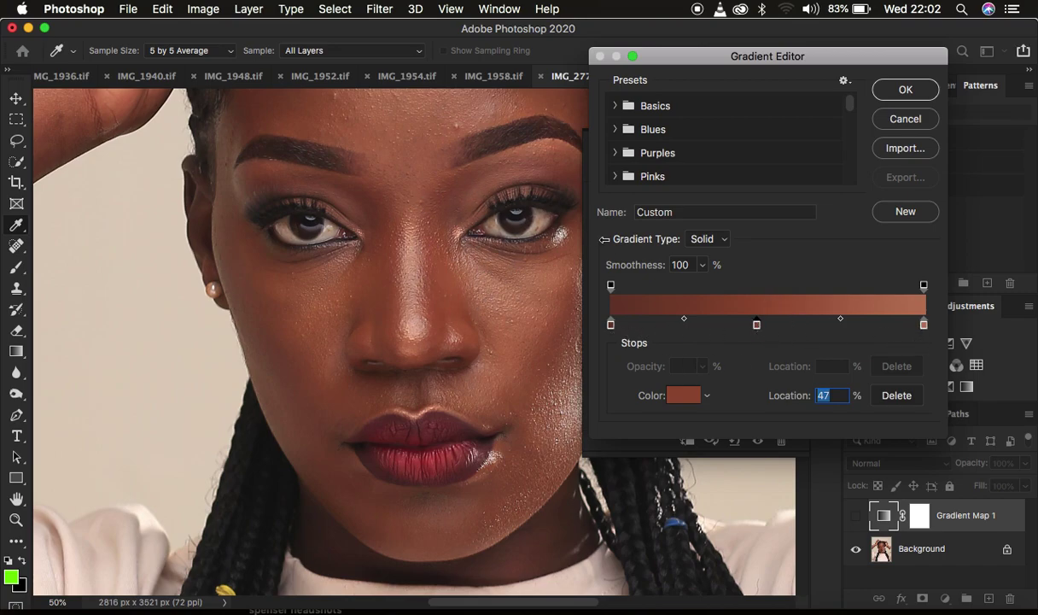
pyautogui.click(904, 91)
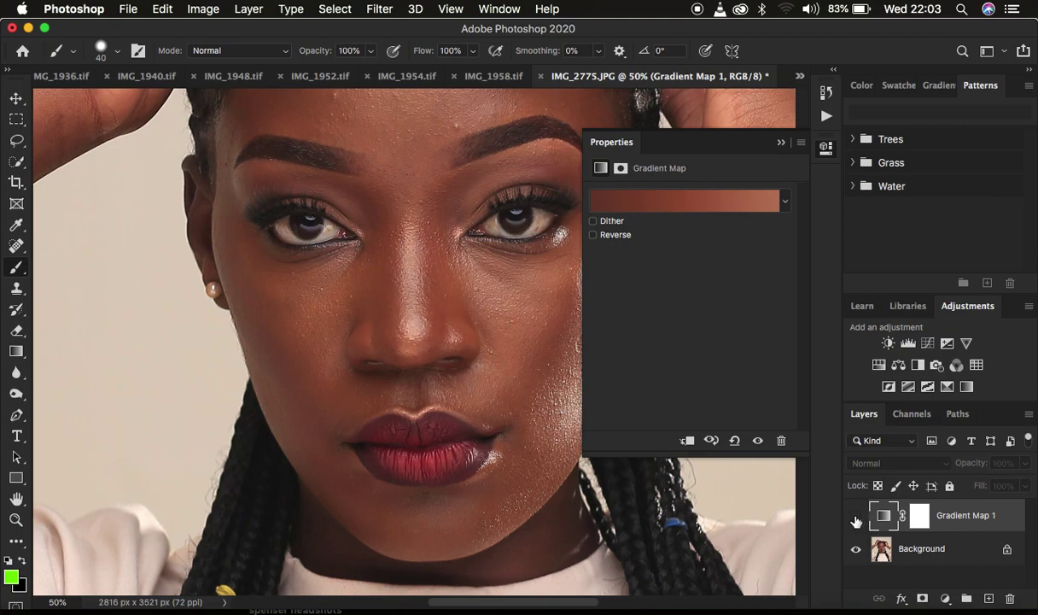
# Step: Make Gradient Map 1 visible over the whole portrait and collapse Properties
pyautogui.click(856, 521)
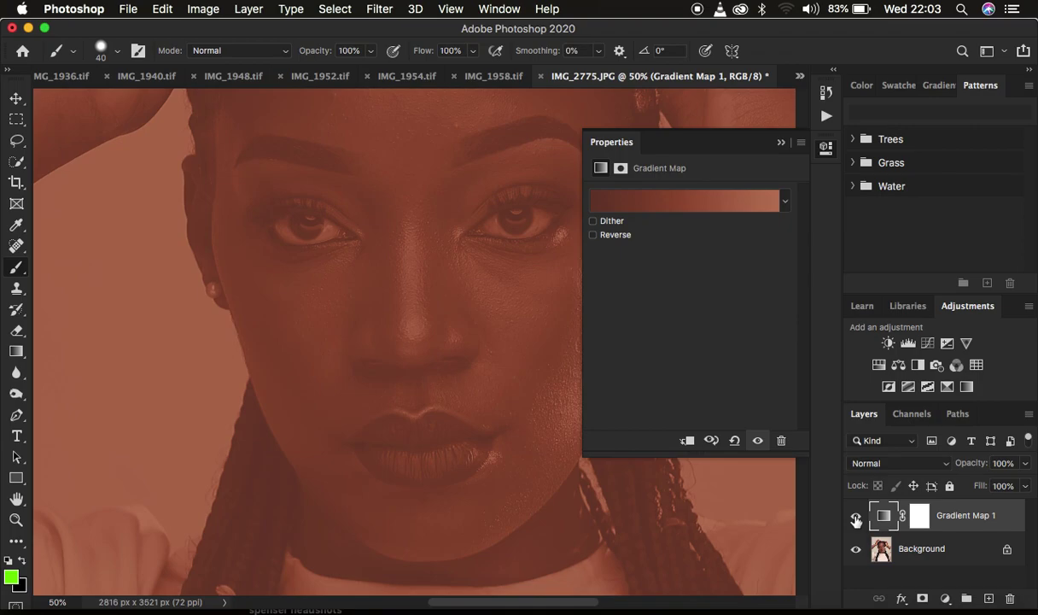
pyautogui.press('super+minus')
pyautogui.press('super+minus')
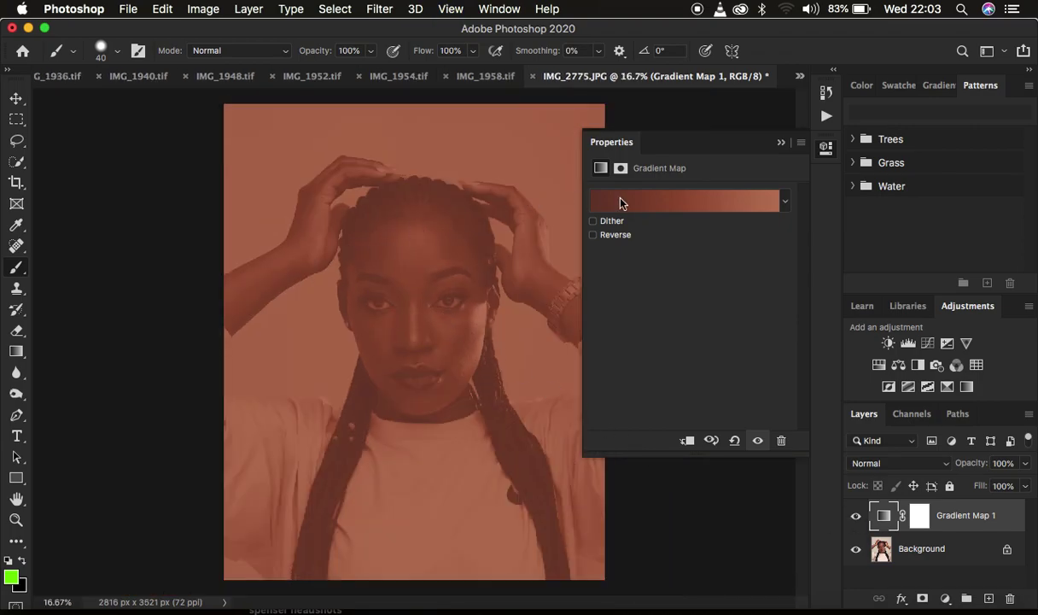
pyautogui.click(781, 143)
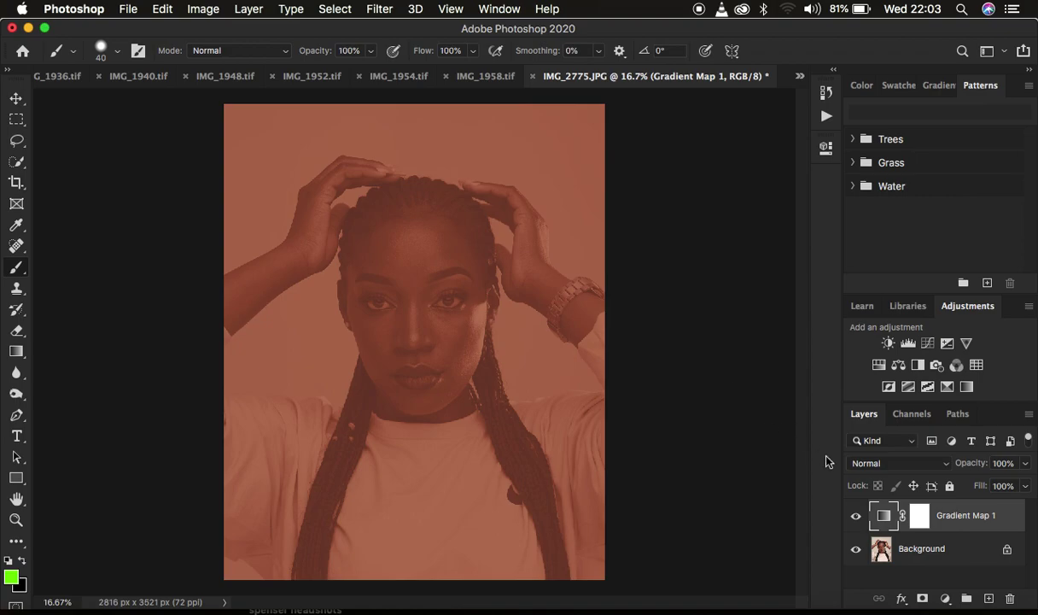
# Step: Set Gradient Map 1 to Color blend mode at 59% opacity, targeting its mask
pyautogui.click(891, 465)
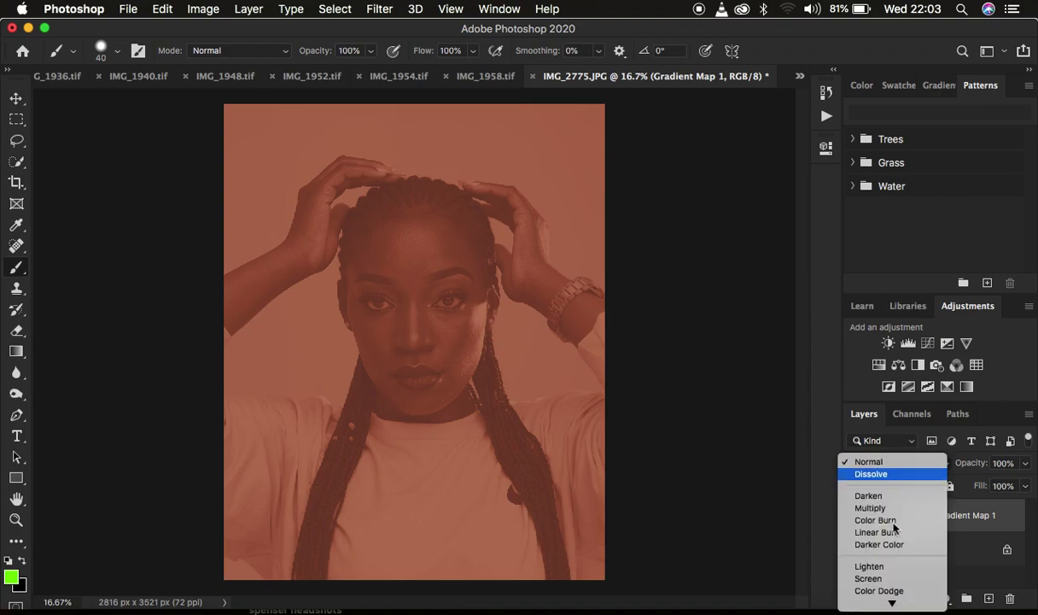
pyautogui.scroll(-3, 891, 512)
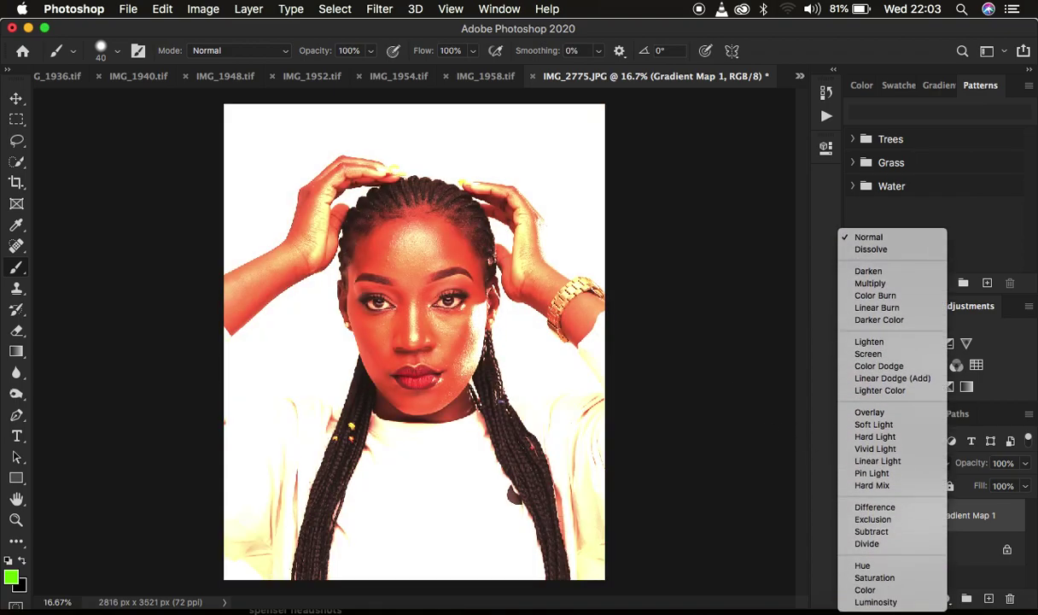
pyautogui.click(886, 591)
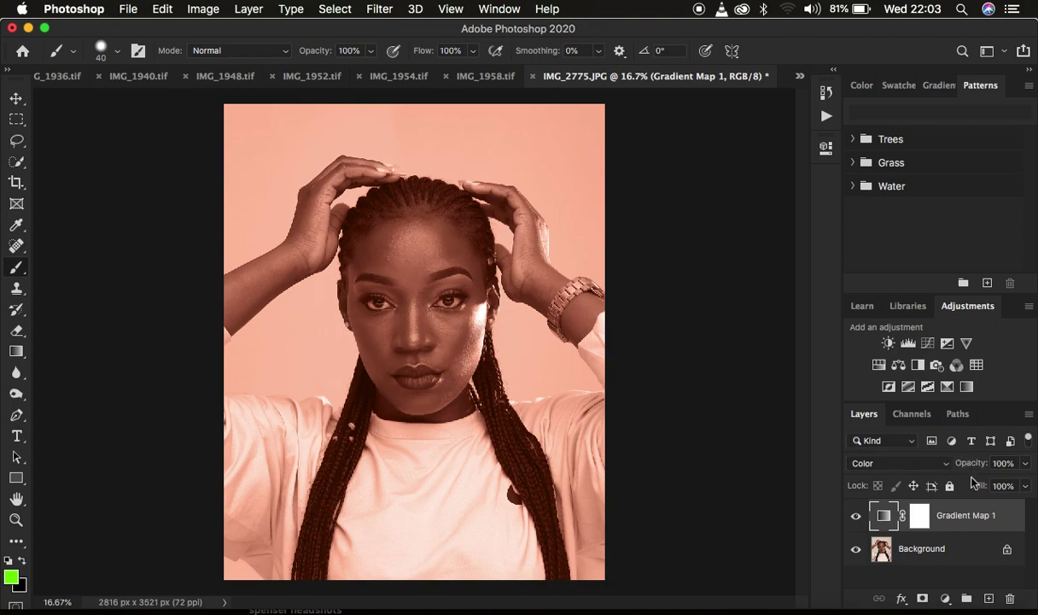
pyautogui.moveTo(970, 465); pyautogui.dragTo(934, 462)
pyautogui.click(920, 516)
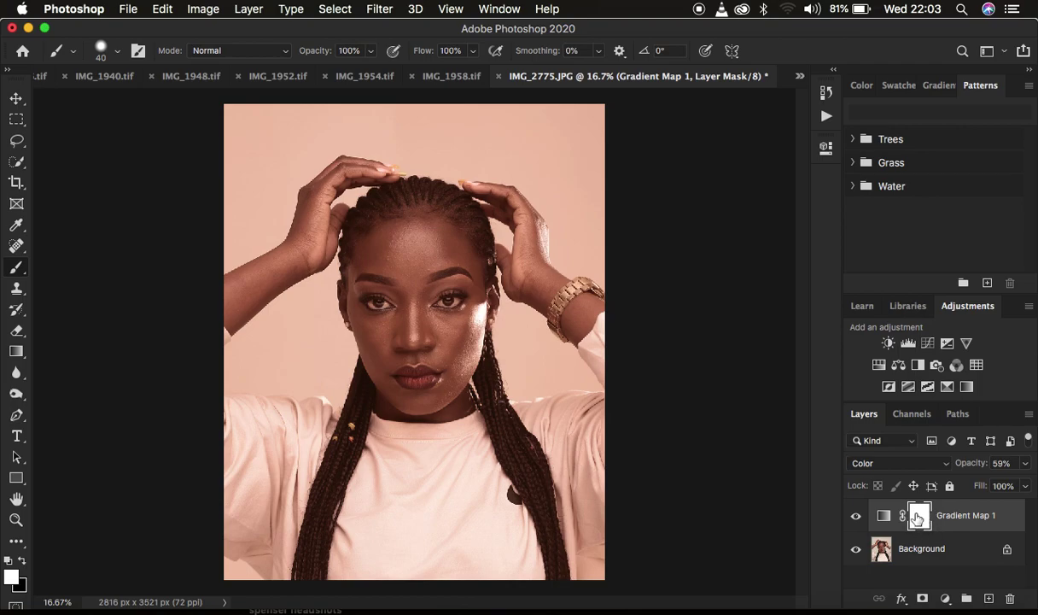
# Step: Invert the Gradient Map 1 mask to solid black and select the Brush Tool
pyautogui.press('super+i')
pyautogui.click(17, 270)
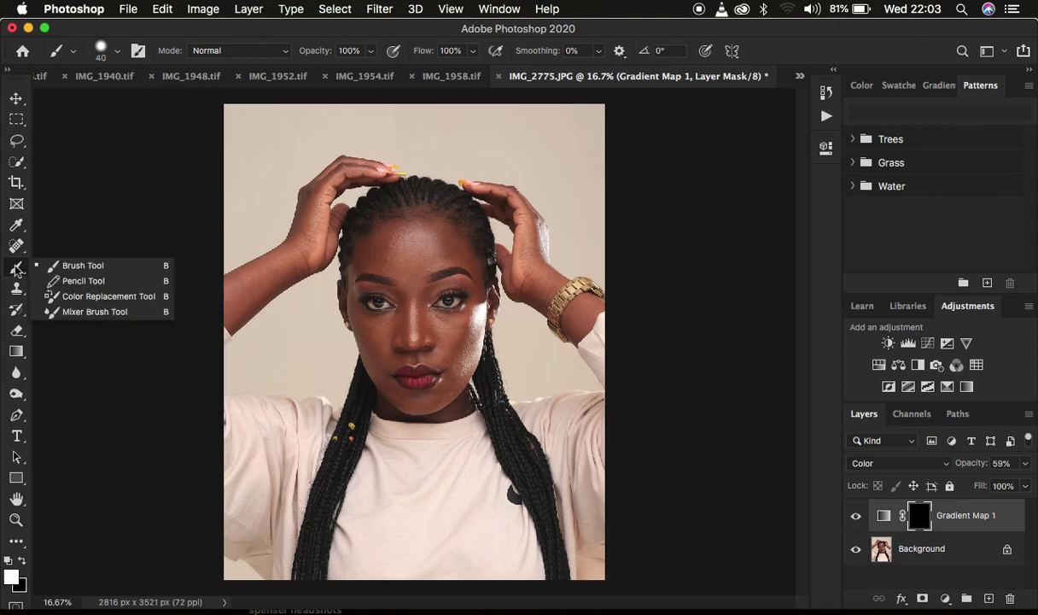
pyautogui.click(66, 272)
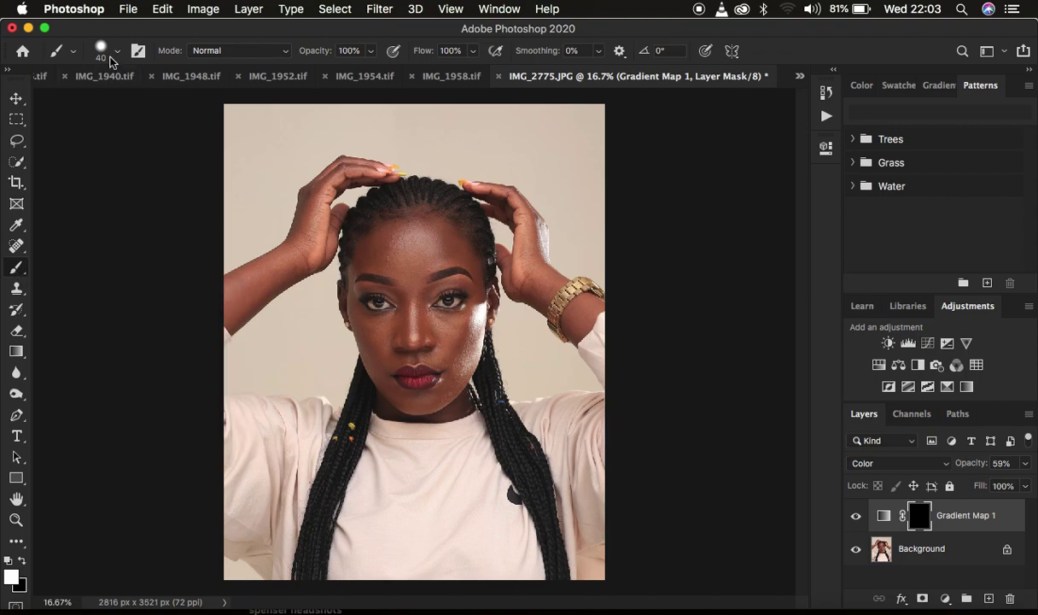
# Step: Set brush hardness to 0% and reset colours to white foreground, black background
pyautogui.click(111, 51)
pyautogui.moveTo(149, 139); pyautogui.dragTo(66, 137)
pyautogui.click(117, 53)
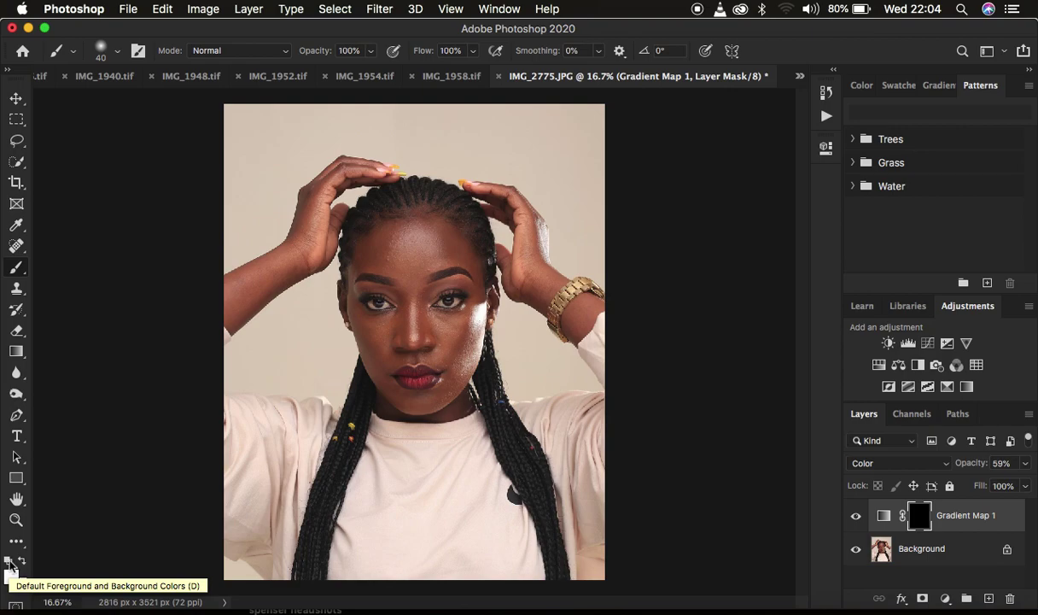
pyautogui.click(10, 563)
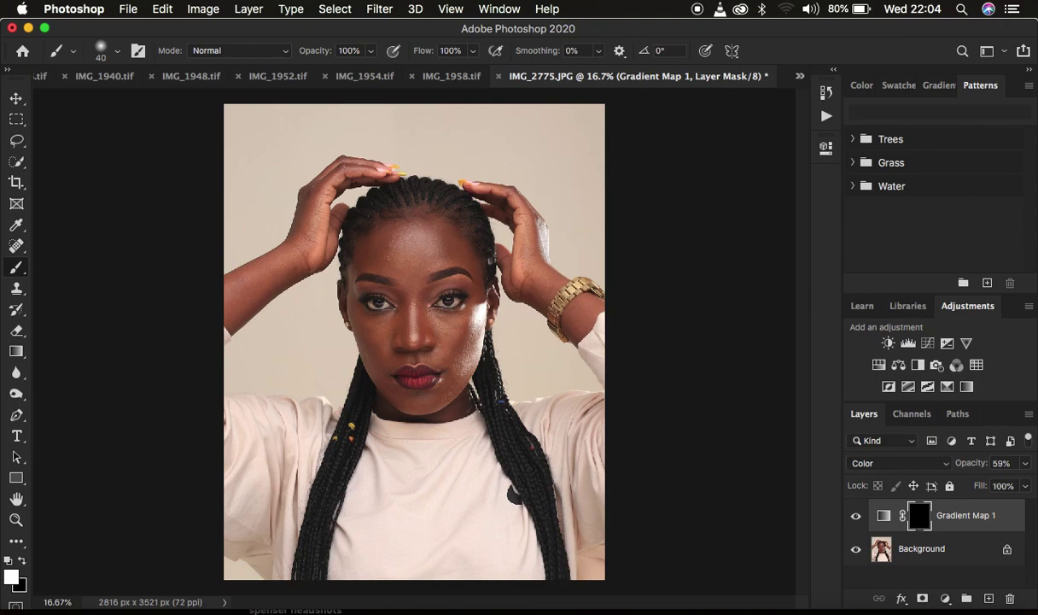
# Step: Paint white on the mask over the forehead, right cheek, chin, jawline and raised right hand
pyautogui.press('super+plus')
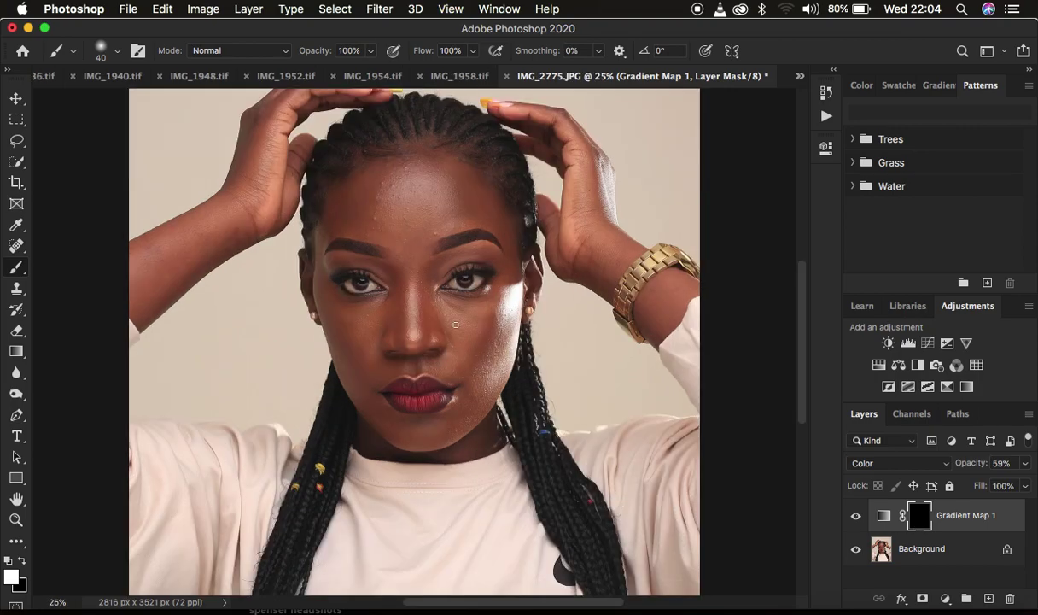
pyautogui.press(']')
pyautogui.press(']')
pyautogui.press(']')
pyautogui.press(']')
pyautogui.press(']')
pyautogui.press(']')
pyautogui.press(']')
pyautogui.moveTo(375, 201)
pyautogui.mouseDown()
pyautogui.moveTo(400, 188)
pyautogui.moveTo(455, 194)
pyautogui.moveTo(423, 194)
pyautogui.mouseUp()
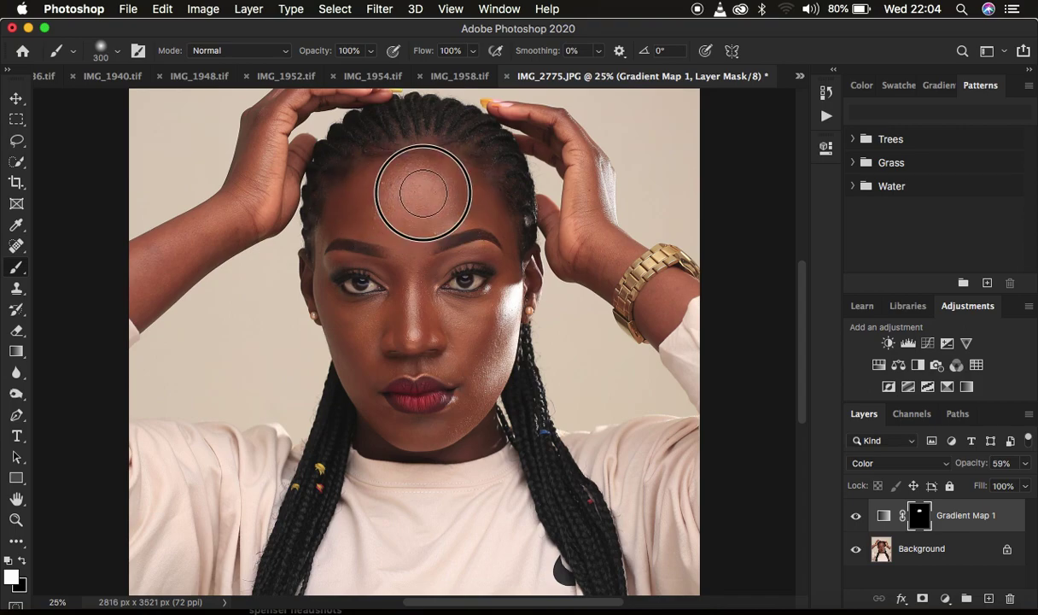
pyautogui.press('[')
pyautogui.press('[')
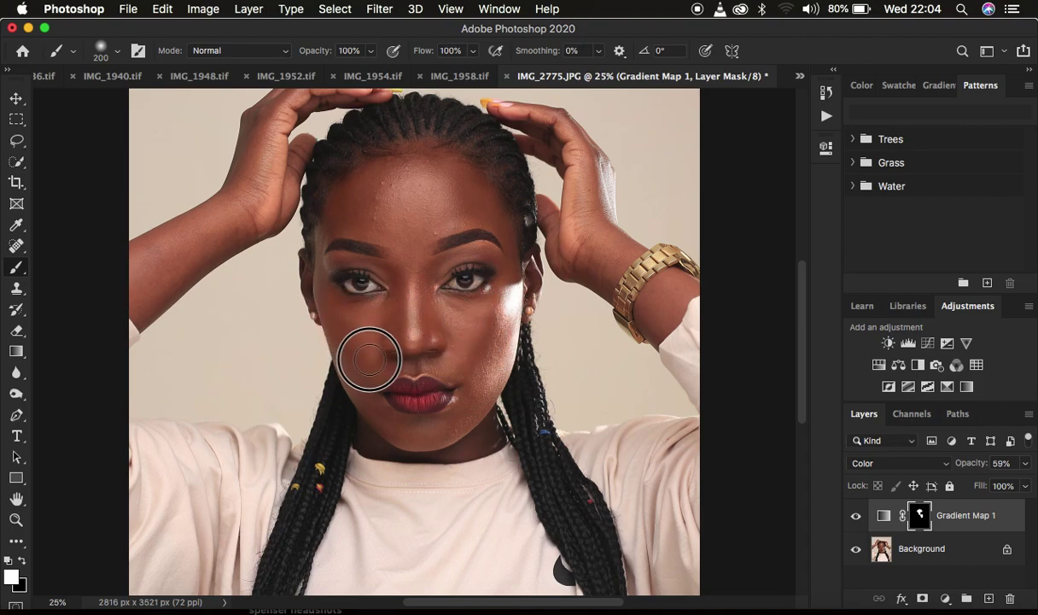
pyautogui.press('[')
pyautogui.press('[')
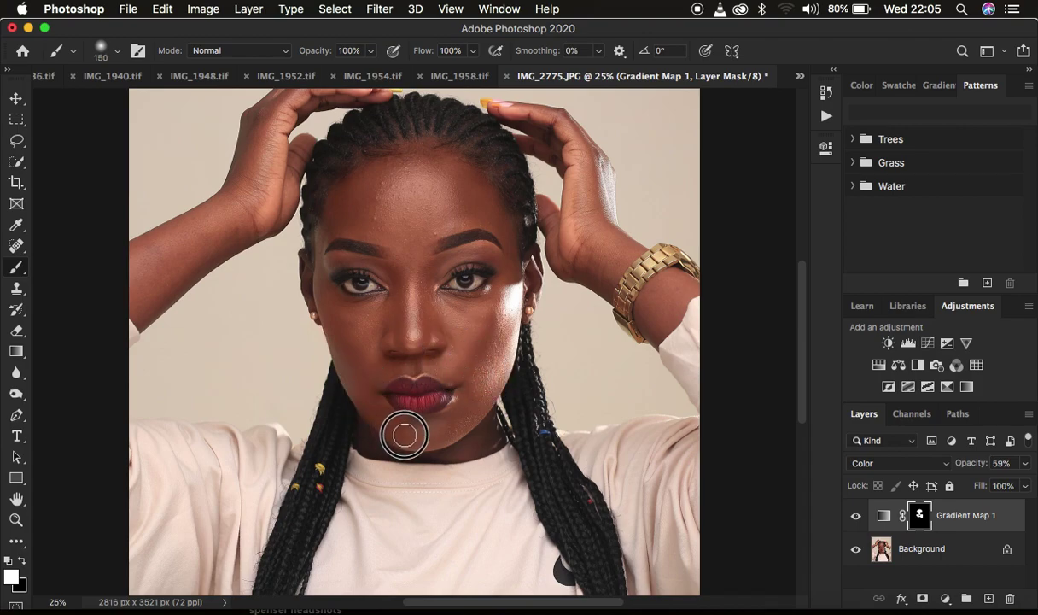
pyautogui.moveTo(471, 393)
pyautogui.mouseDown()
pyautogui.moveTo(465, 336)
pyautogui.moveTo(483, 312)
pyautogui.moveTo(445, 302)
pyautogui.moveTo(403, 239)
pyautogui.moveTo(349, 223)
pyautogui.moveTo(329, 228)
pyautogui.moveTo(317, 257)
pyautogui.moveTo(334, 308)
pyautogui.moveTo(326, 273)
pyautogui.moveTo(344, 267)
pyautogui.moveTo(384, 273)
pyautogui.moveTo(403, 312)
pyautogui.moveTo(408, 287)
pyautogui.moveTo(463, 257)
pyautogui.moveTo(495, 259)
pyautogui.moveTo(512, 291)
pyautogui.moveTo(509, 224)
pyautogui.moveTo(476, 175)
pyautogui.moveTo(406, 158)
pyautogui.moveTo(433, 164)
pyautogui.moveTo(415, 204)
pyautogui.mouseUp()
pyautogui.moveTo(452, 423)
pyautogui.mouseDown()
pyautogui.moveTo(367, 425)
pyautogui.moveTo(392, 447)
pyautogui.moveTo(467, 443)
pyautogui.moveTo(486, 410)
pyautogui.moveTo(487, 425)
pyautogui.moveTo(466, 437)
pyautogui.moveTo(380, 428)
pyautogui.moveTo(323, 296)
pyautogui.moveTo(320, 263)
pyautogui.moveTo(335, 220)
pyautogui.moveTo(418, 158)
pyautogui.moveTo(469, 180)
pyautogui.moveTo(479, 201)
pyautogui.moveTo(436, 209)
pyautogui.mouseUp()
pyautogui.moveTo(583, 175); pyautogui.dragTo(587, 238)
pyautogui.click(856, 517)
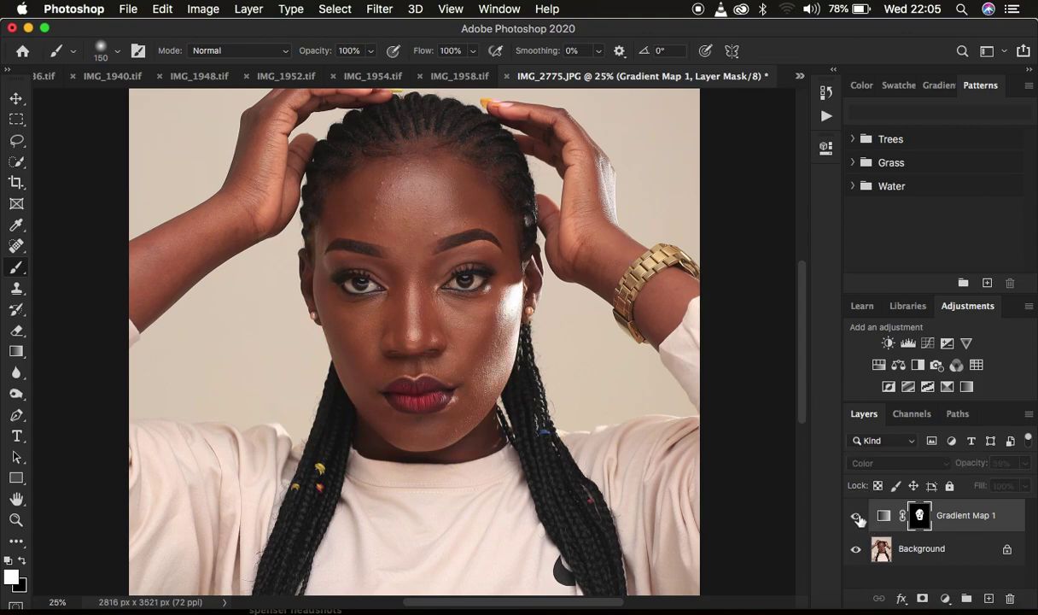
# Step: Paint the mask over the raised hand, left forearm, right wrist, cheek, nose and eye
pyautogui.press('super+minus')
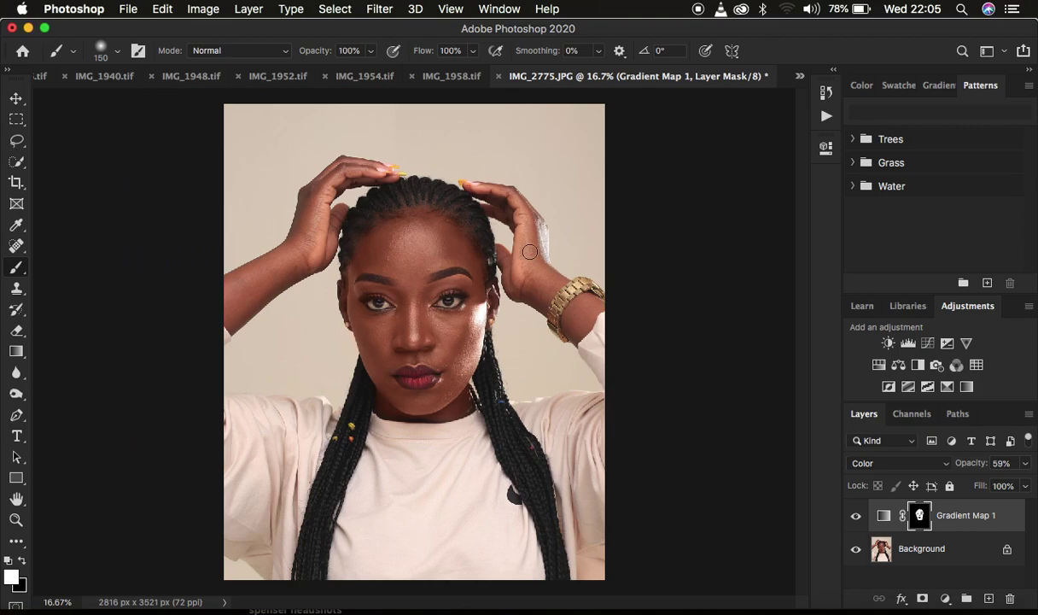
pyautogui.press(']')
pyautogui.press(']')
pyautogui.press(']')
pyautogui.press(']')
pyautogui.press(']')
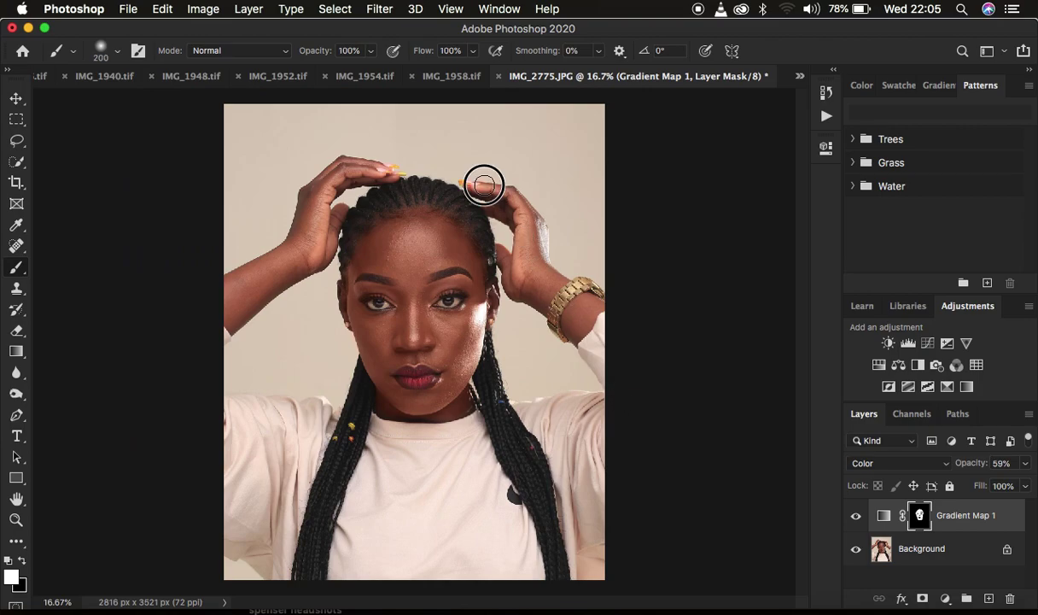
pyautogui.moveTo(503, 191)
pyautogui.mouseDown()
pyautogui.moveTo(535, 254)
pyautogui.moveTo(524, 275)
pyautogui.moveTo(514, 269)
pyautogui.moveTo(544, 292)
pyautogui.moveTo(543, 280)
pyautogui.moveTo(553, 281)
pyautogui.moveTo(524, 212)
pyautogui.mouseUp()
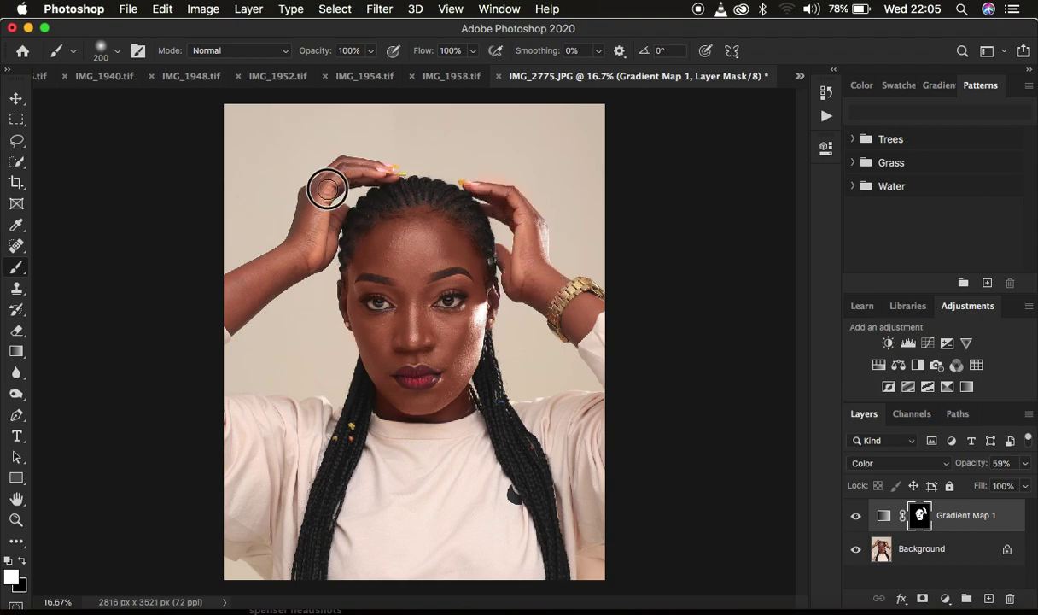
pyautogui.moveTo(284, 266)
pyautogui.mouseDown()
pyautogui.moveTo(219, 303)
pyautogui.moveTo(309, 253)
pyautogui.moveTo(315, 228)
pyautogui.moveTo(321, 244)
pyautogui.moveTo(323, 192)
pyautogui.moveTo(340, 174)
pyautogui.moveTo(372, 169)
pyautogui.moveTo(326, 182)
pyautogui.moveTo(306, 225)
pyautogui.moveTo(313, 242)
pyautogui.moveTo(335, 221)
pyautogui.moveTo(320, 248)
pyautogui.moveTo(255, 288)
pyautogui.mouseUp()
pyautogui.press('[')
pyautogui.moveTo(523, 228)
pyautogui.mouseDown()
pyautogui.moveTo(519, 277)
pyautogui.moveTo(508, 264)
pyautogui.moveTo(549, 296)
pyautogui.moveTo(521, 207)
pyautogui.moveTo(480, 184)
pyautogui.moveTo(577, 317)
pyautogui.moveTo(578, 307)
pyautogui.moveTo(571, 330)
pyautogui.moveTo(593, 305)
pyautogui.moveTo(580, 300)
pyautogui.moveTo(590, 306)
pyautogui.moveTo(574, 327)
pyautogui.mouseUp()
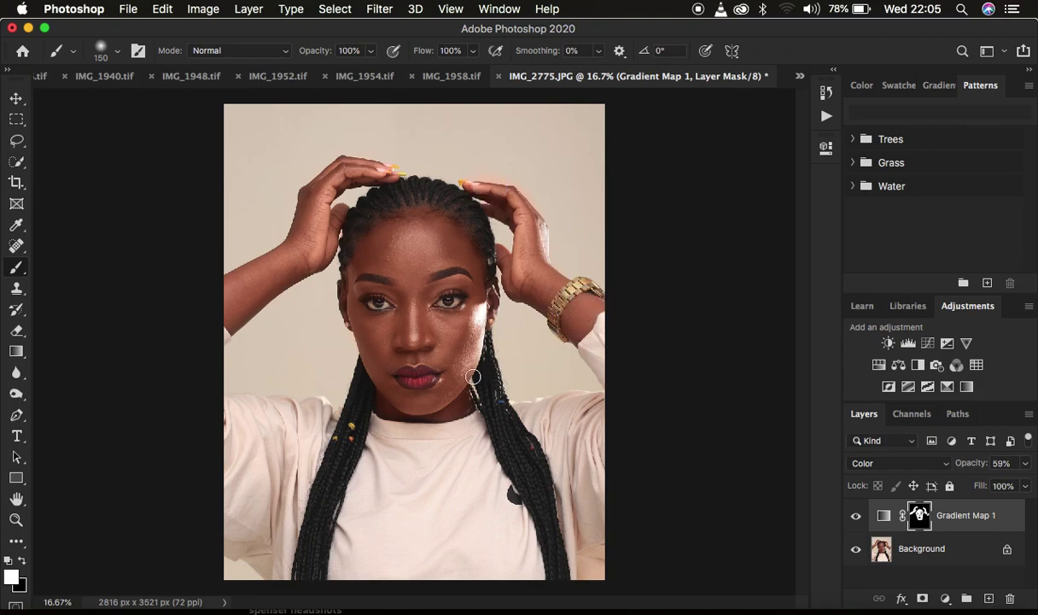
pyautogui.moveTo(408, 406)
pyautogui.mouseDown()
pyautogui.moveTo(378, 363)
pyautogui.moveTo(388, 339)
pyautogui.moveTo(395, 350)
pyautogui.moveTo(428, 341)
pyautogui.moveTo(380, 342)
pyautogui.moveTo(364, 316)
pyautogui.moveTo(404, 316)
pyautogui.moveTo(411, 284)
pyautogui.moveTo(399, 265)
pyautogui.moveTo(366, 257)
pyautogui.moveTo(432, 222)
pyautogui.moveTo(468, 254)
pyautogui.moveTo(487, 317)
pyautogui.mouseUp()
pyautogui.click(855, 518)
pyautogui.press('super+equal')
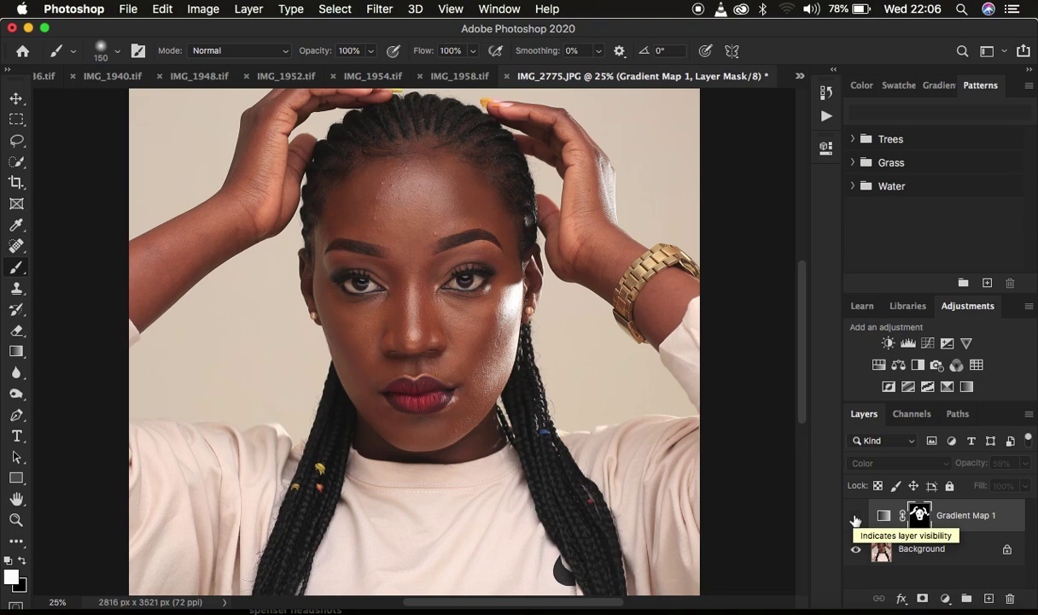
# Step: Compare Gradient Map 1 on and off, then lower its opacity to 63%
pyautogui.click(856, 517)
pyautogui.click(856, 518)
pyautogui.click(855, 517)
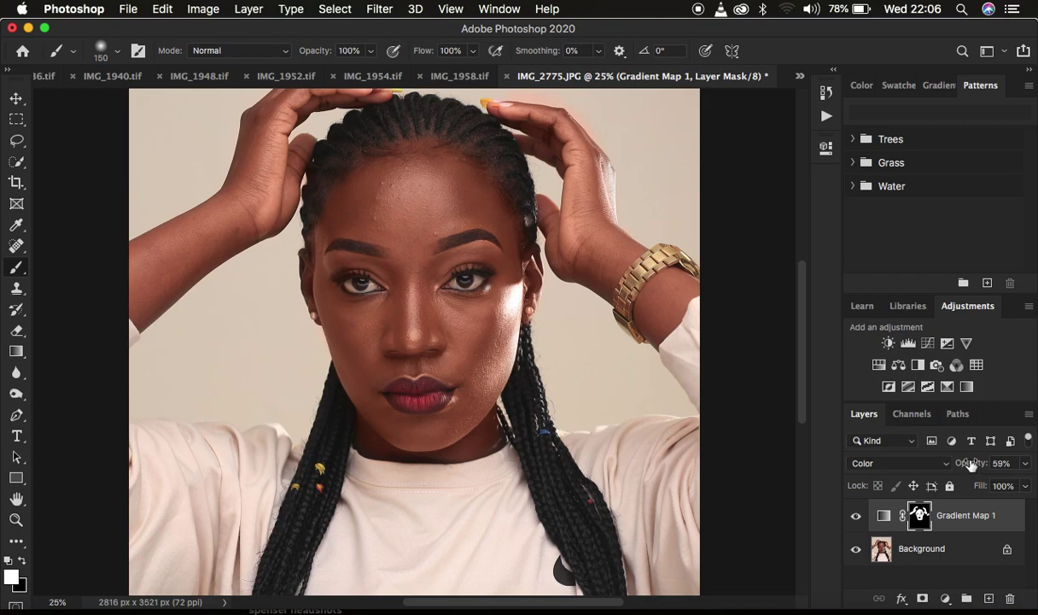
pyautogui.click(1004, 461)
pyautogui.write('100')
pyautogui.press('Return')
pyautogui.moveTo(969, 462); pyautogui.dragTo(942, 466)
# Step: Check the before/after on the whole photo and add a Hue/Saturation adjustment layer
pyautogui.press('super+minus')
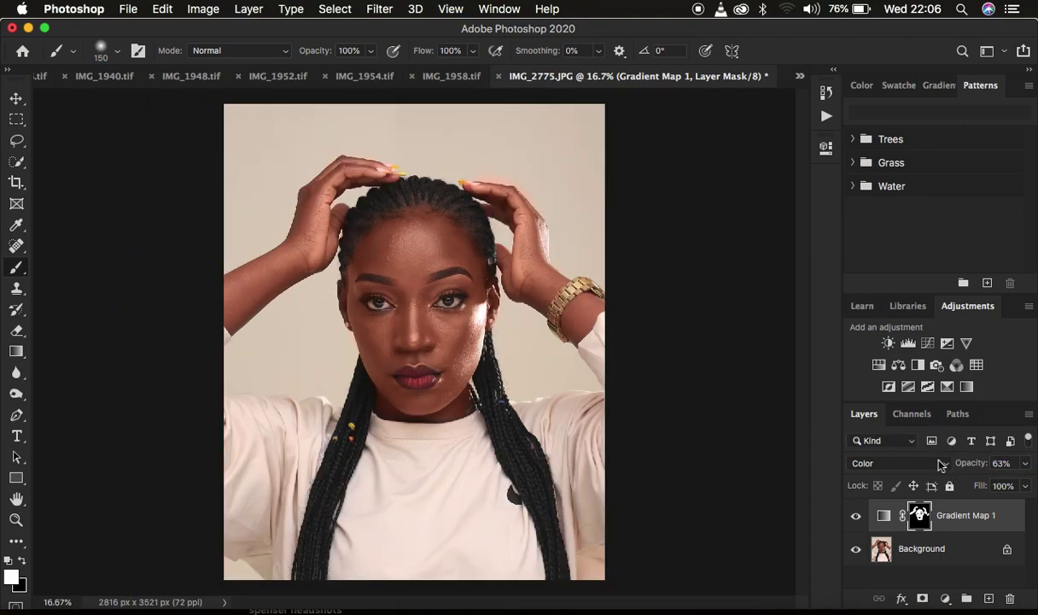
pyautogui.press('super+minus')
pyautogui.click(857, 516)
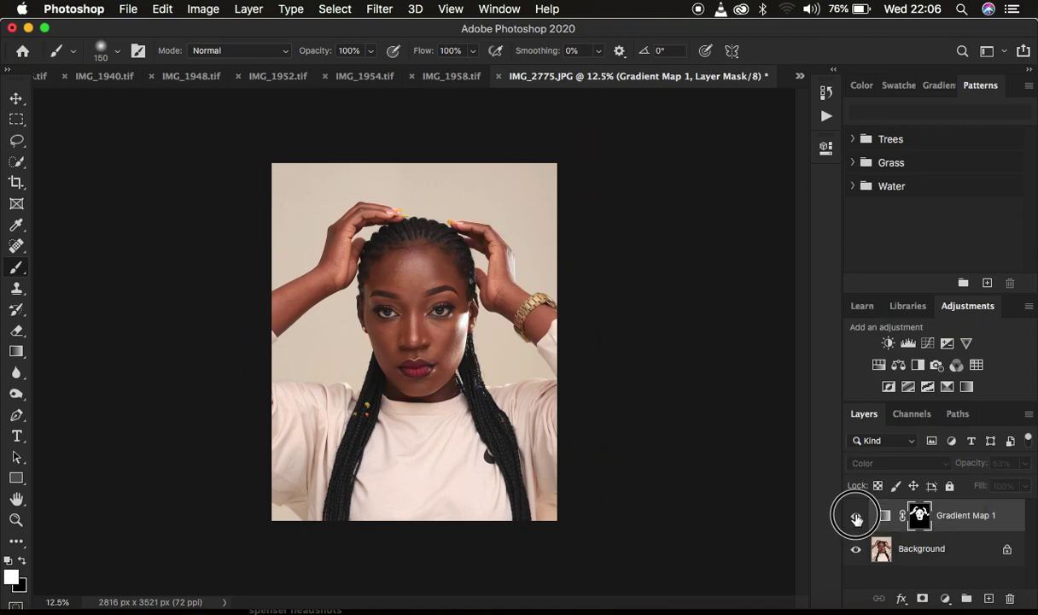
pyautogui.click(856, 516)
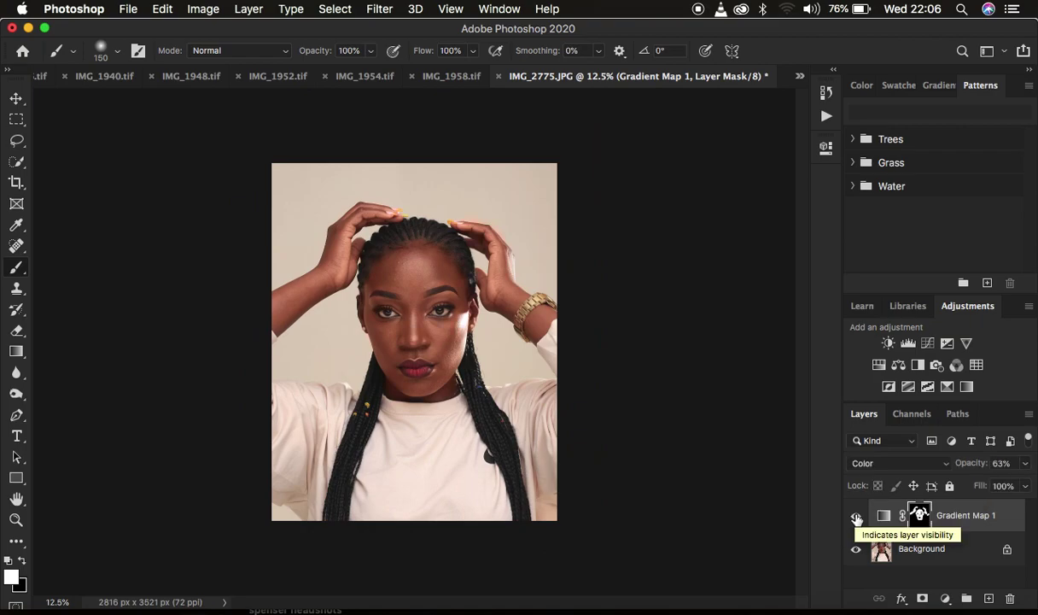
pyautogui.click(945, 599)
pyautogui.click(950, 420)
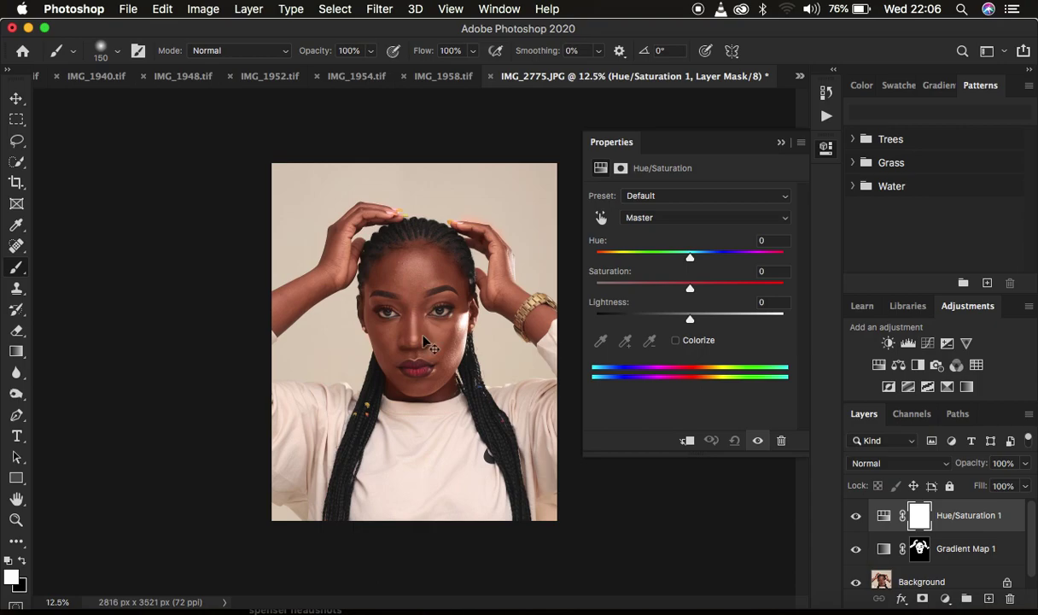
# Step: Target Reds with Hue +2 and Lightness -6, and clip Hue/Saturation 1 to Gradient Map 1
pyautogui.press('super+plus')
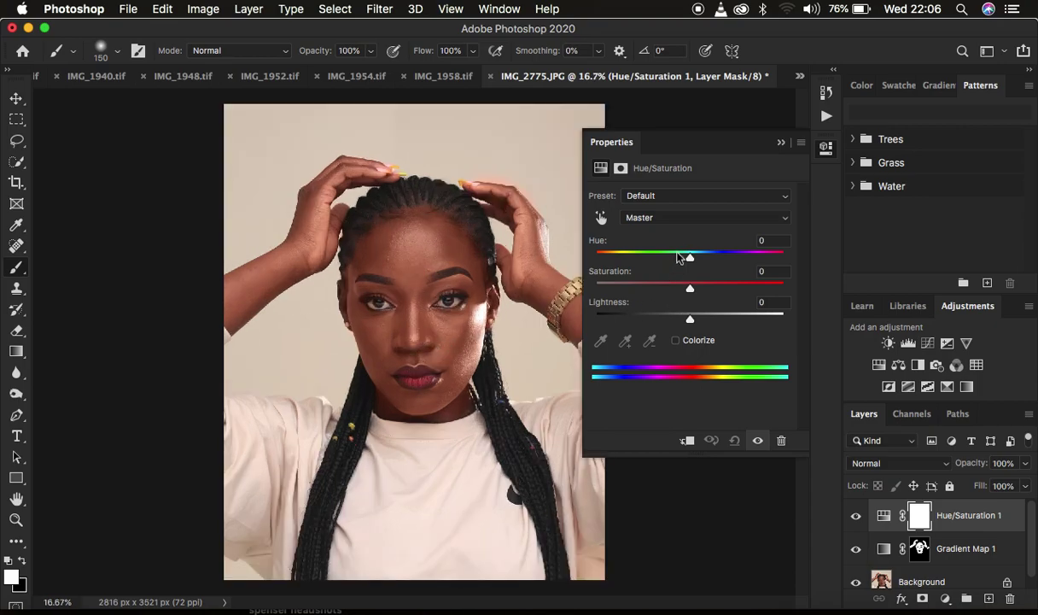
pyautogui.click(674, 219)
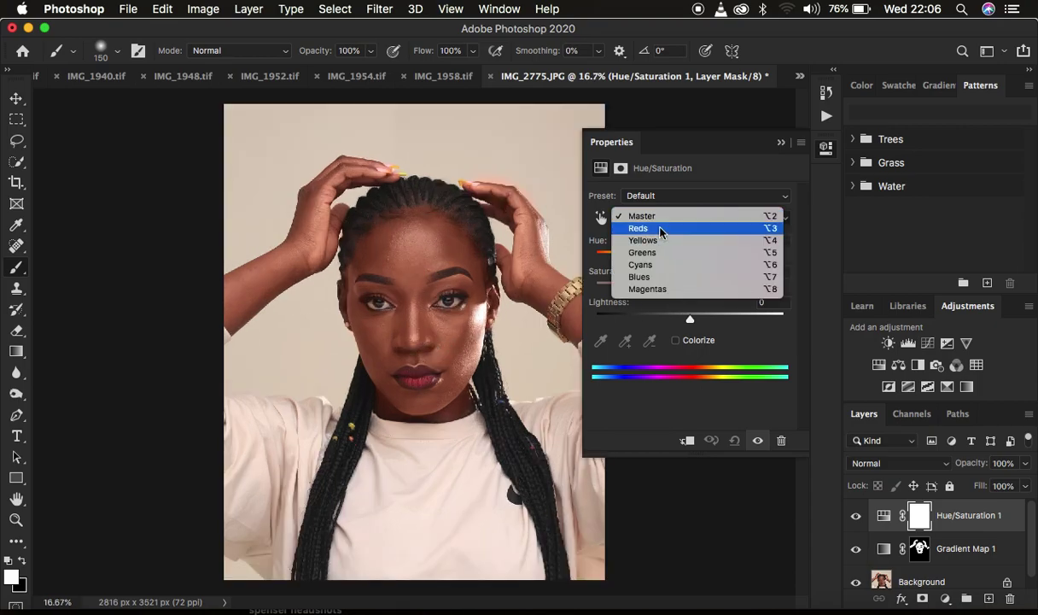
pyautogui.click(660, 229)
pyautogui.moveTo(693, 260); pyautogui.dragTo(692, 261)
pyautogui.moveTo(690, 322)
pyautogui.mouseDown()
pyautogui.moveTo(668, 321)
pyautogui.moveTo(683, 319)
pyautogui.mouseUp()
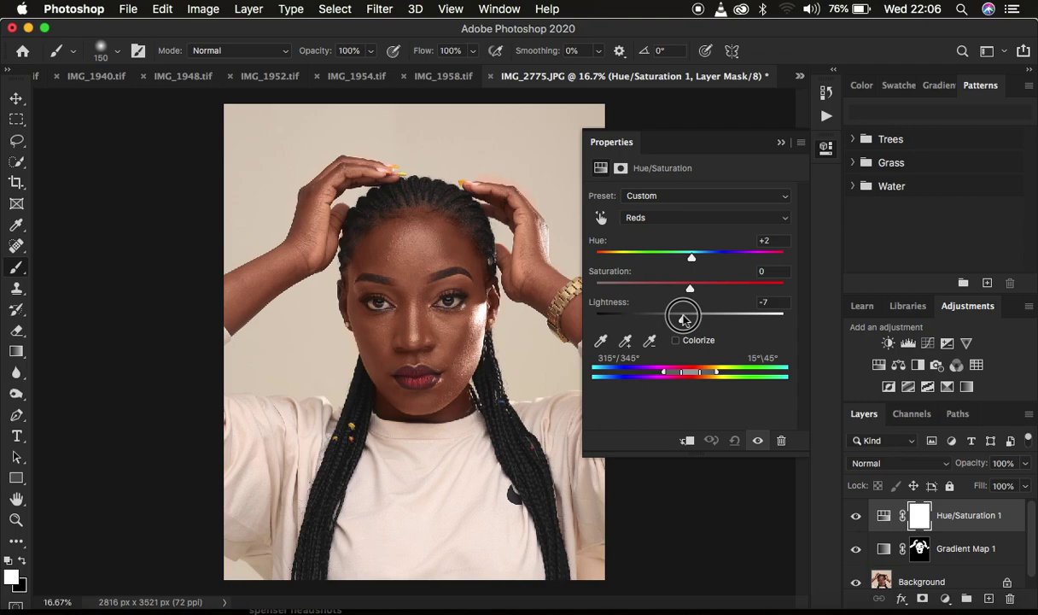
pyautogui.moveTo(683, 319); pyautogui.dragTo(683, 319)
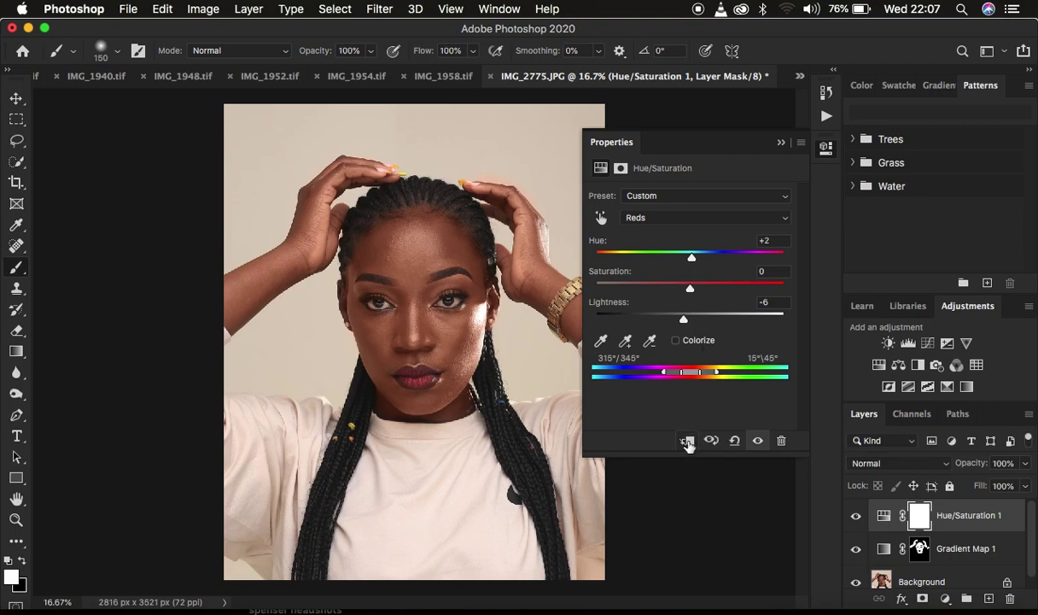
pyautogui.click(687, 443)
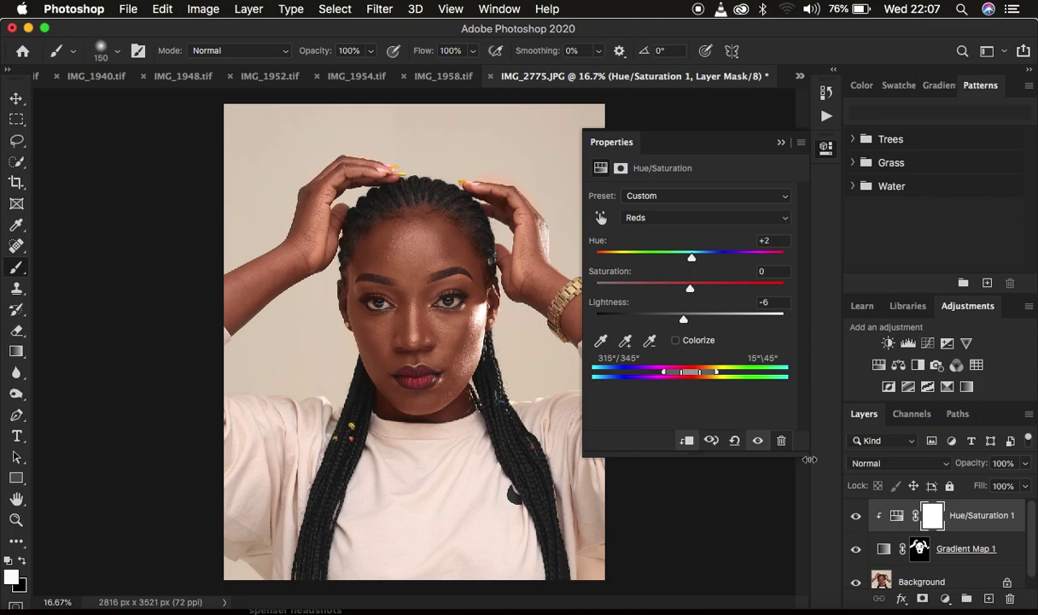
pyautogui.click(945, 599)
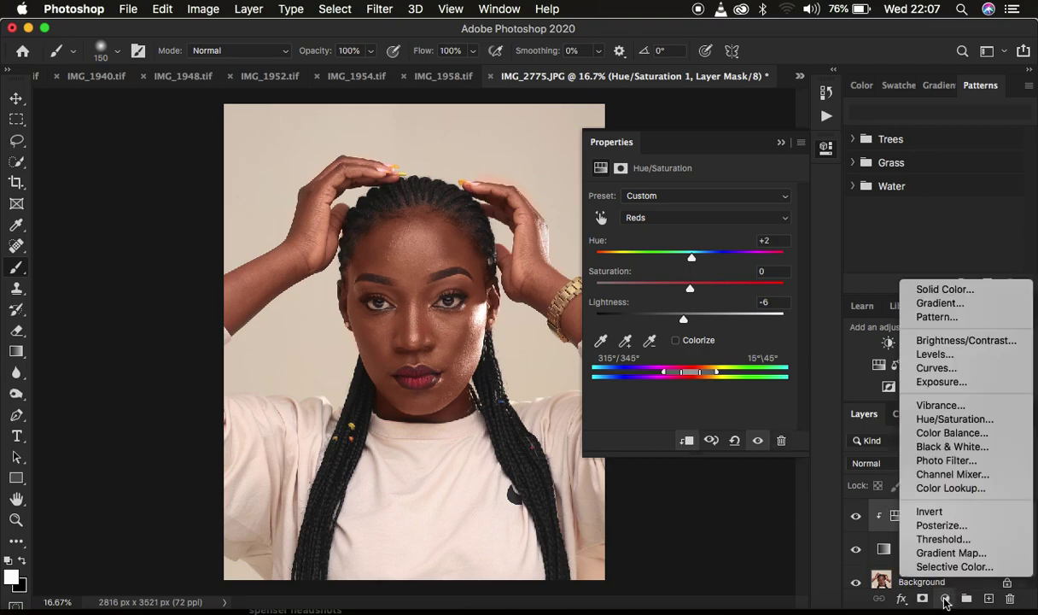
# Step: Add a Brightness/Contrast layer clipped to Hue/Saturation 1 with Contrast raised to 14
pyautogui.click(945, 341)
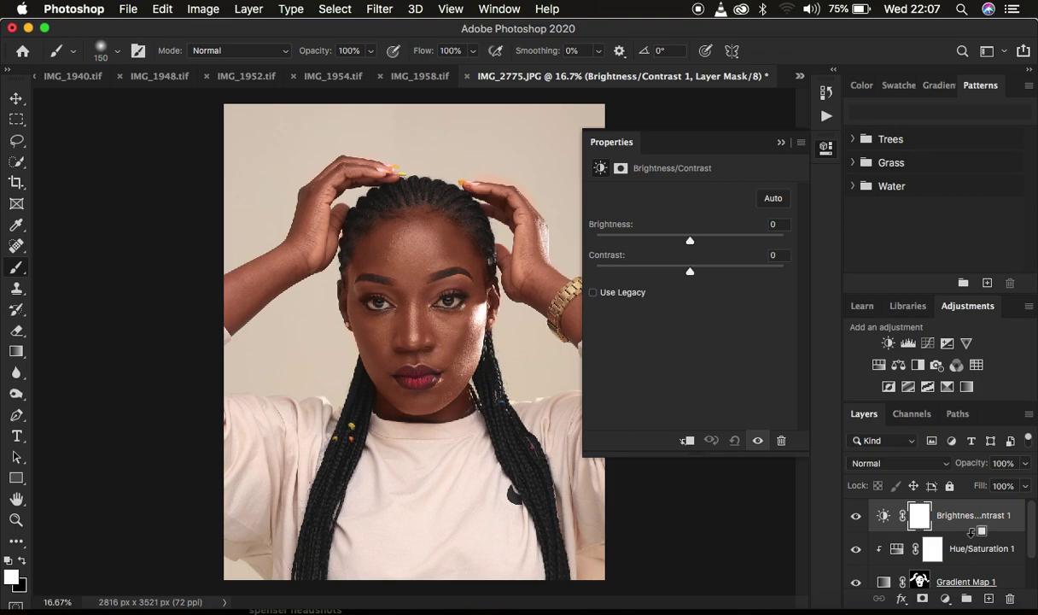
pyautogui.moveTo(971, 550); pyautogui.dragTo(965, 527)
pyautogui.click(687, 440)
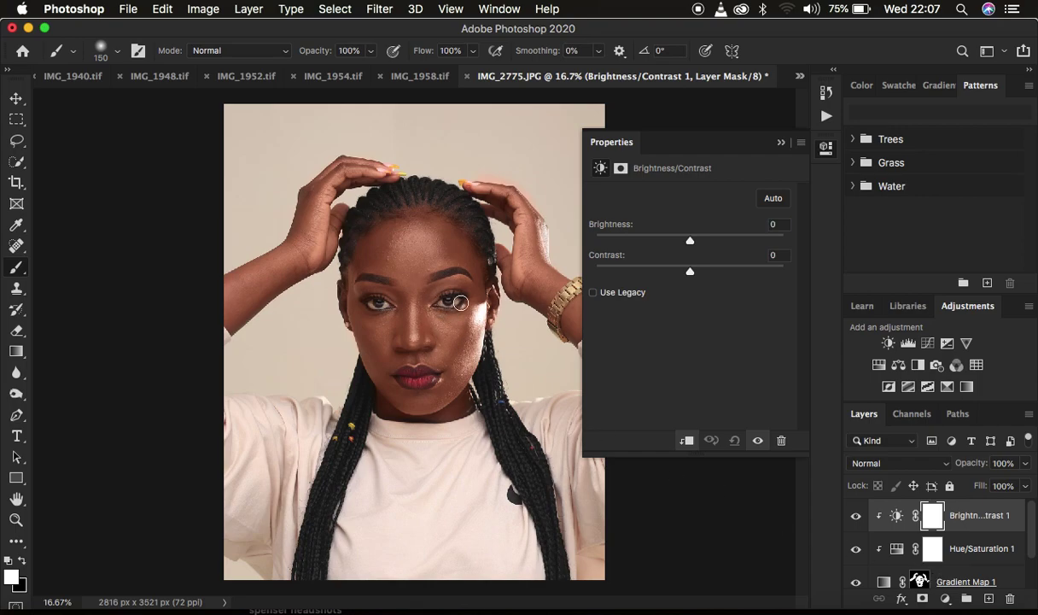
pyautogui.moveTo(691, 273); pyautogui.dragTo(703, 272)
pyautogui.press('super+minus')
pyautogui.press('super+minus')
pyautogui.press('super+equal')
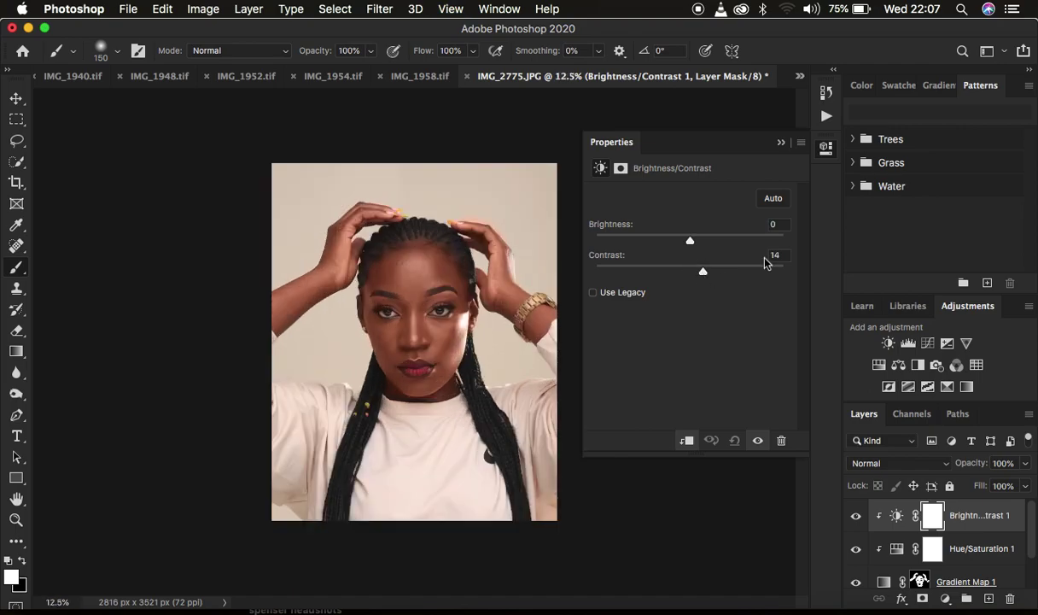
pyautogui.click(782, 143)
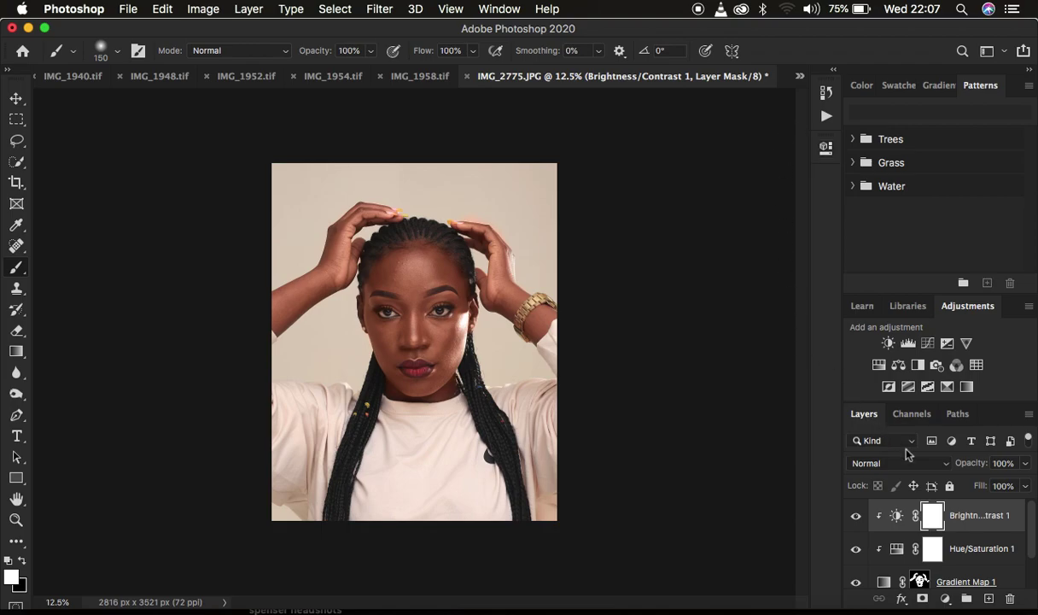
pyautogui.scroll(-2, 962, 546)
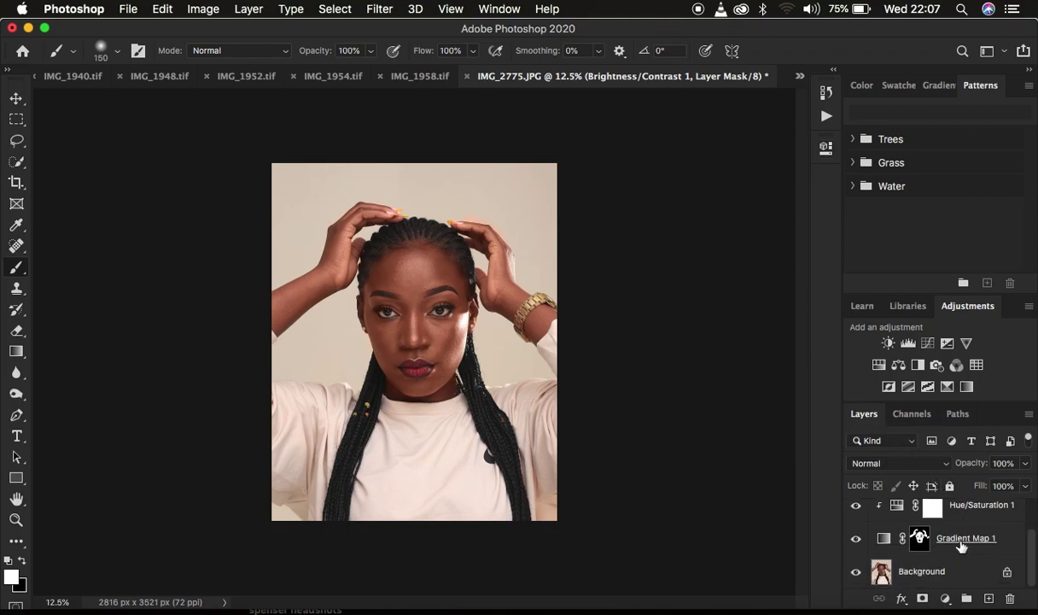
pyautogui.press('super+equal')
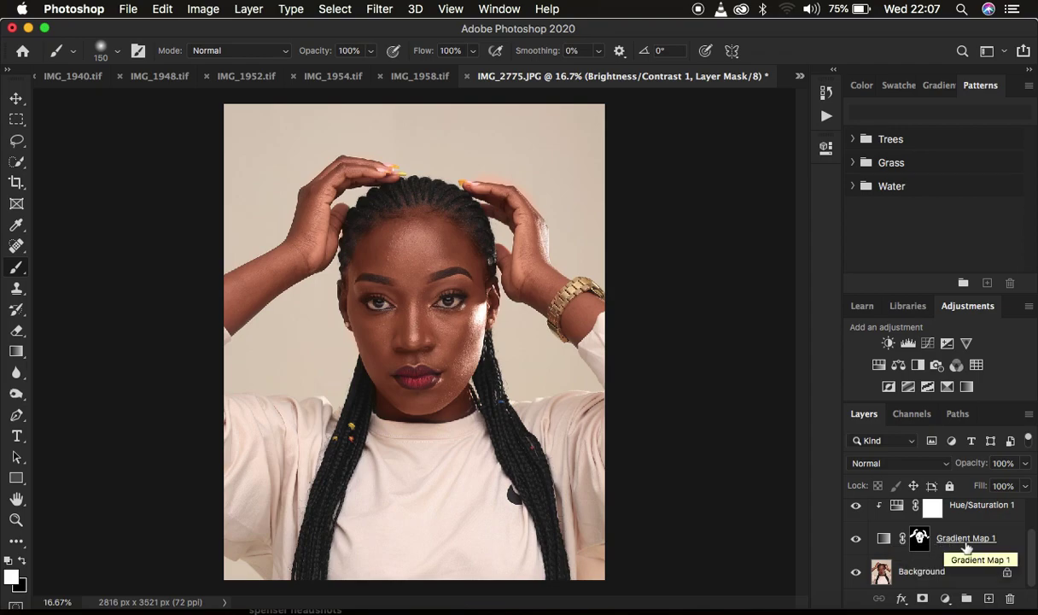
pyautogui.keyDown('alt'); pyautogui.click(855, 573); pyautogui.keyUp('alt')
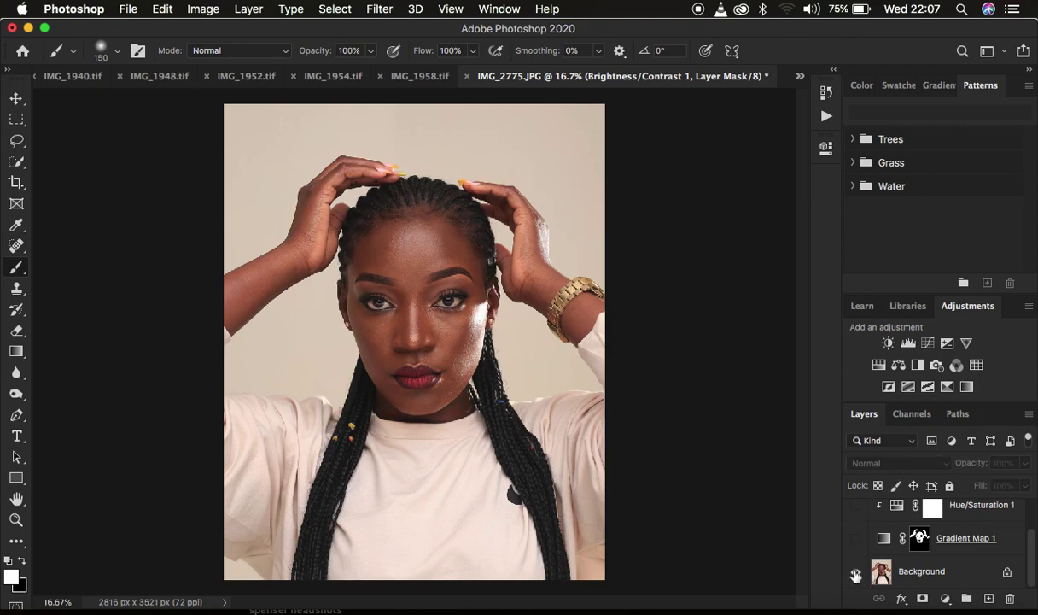
pyautogui.keyDown('alt'); pyautogui.click(856, 575); pyautogui.keyUp('alt')
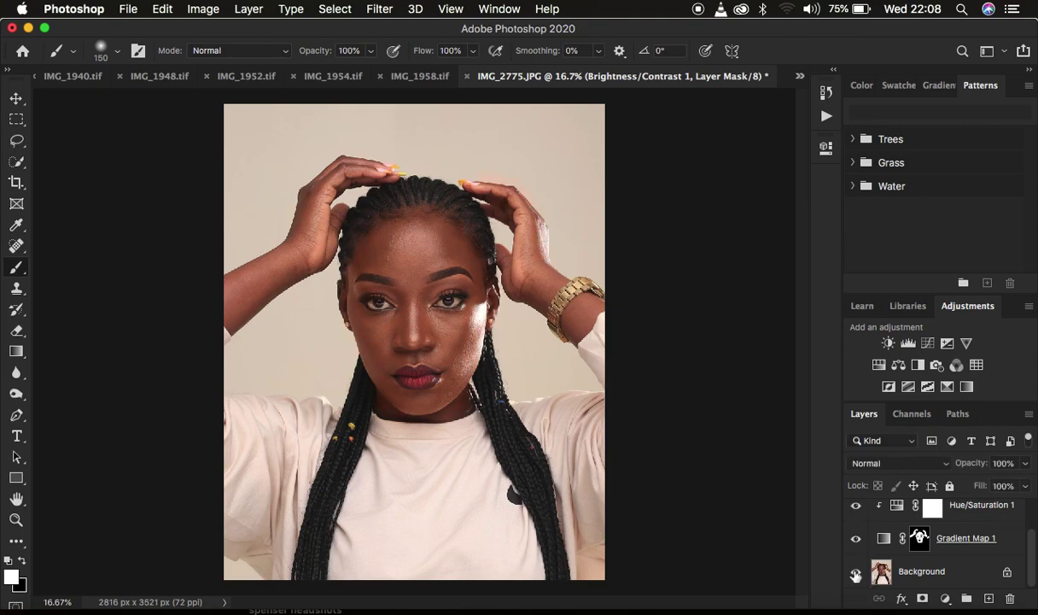